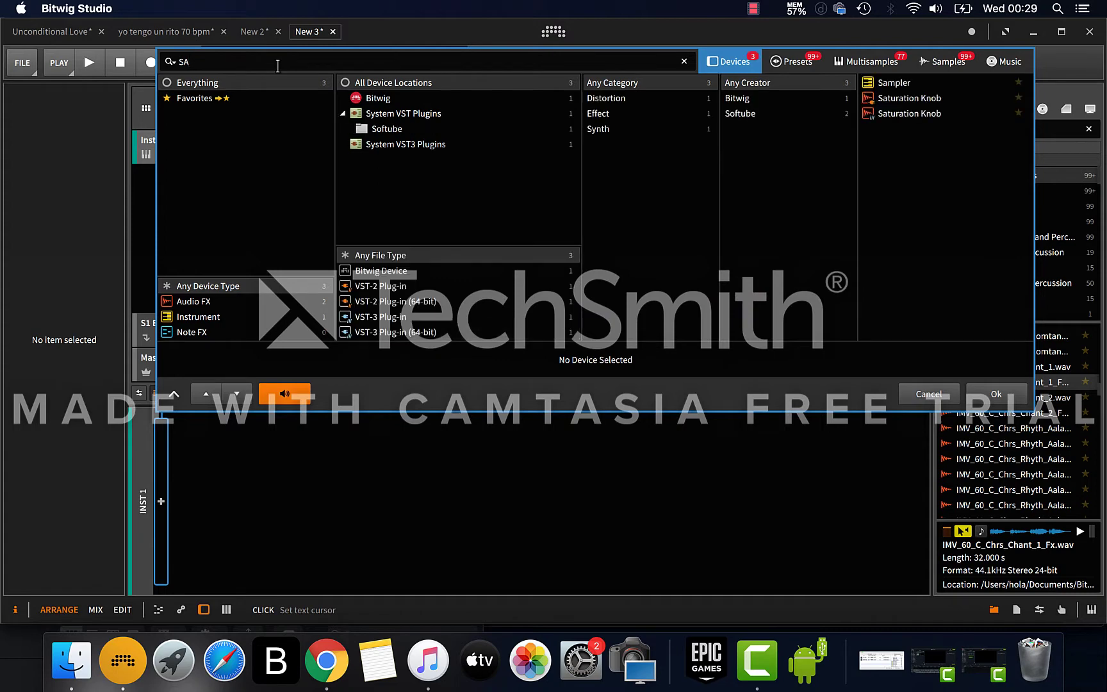
# Load IMV_60_C_Chrs_Chant_1_Fx.wav into a new Sampler and lower the Master volume to -5.0 dB
pyautogui.write('MPLER')
pyautogui.doubleClick(910, 82)
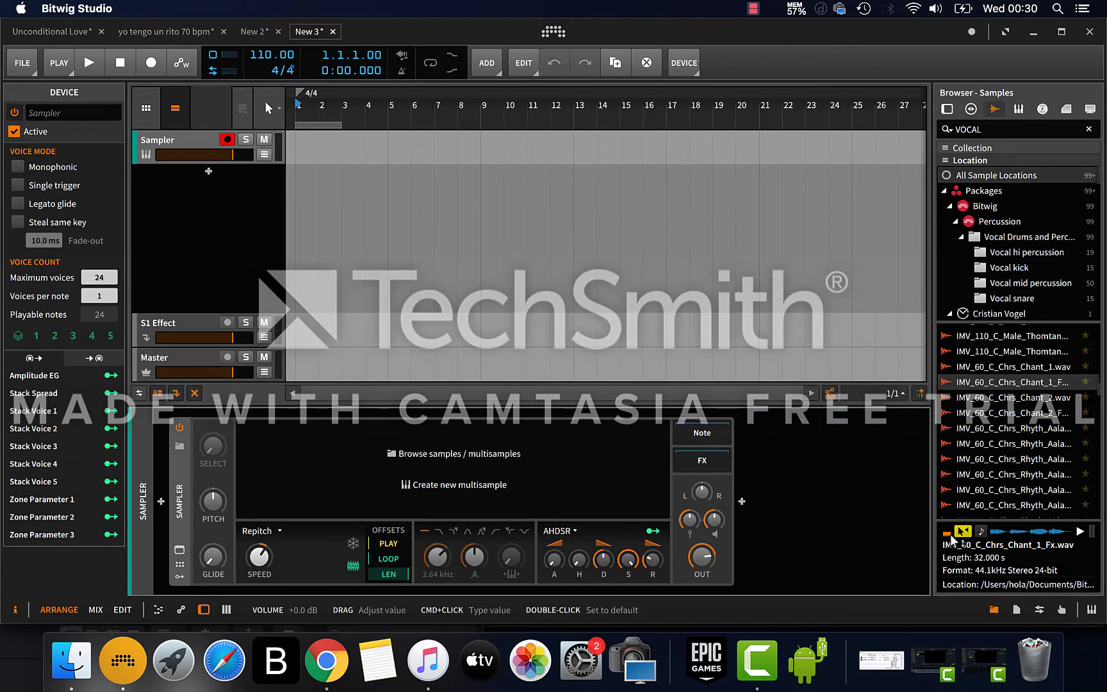
pyautogui.moveTo(1006, 382); pyautogui.dragTo(401, 475)
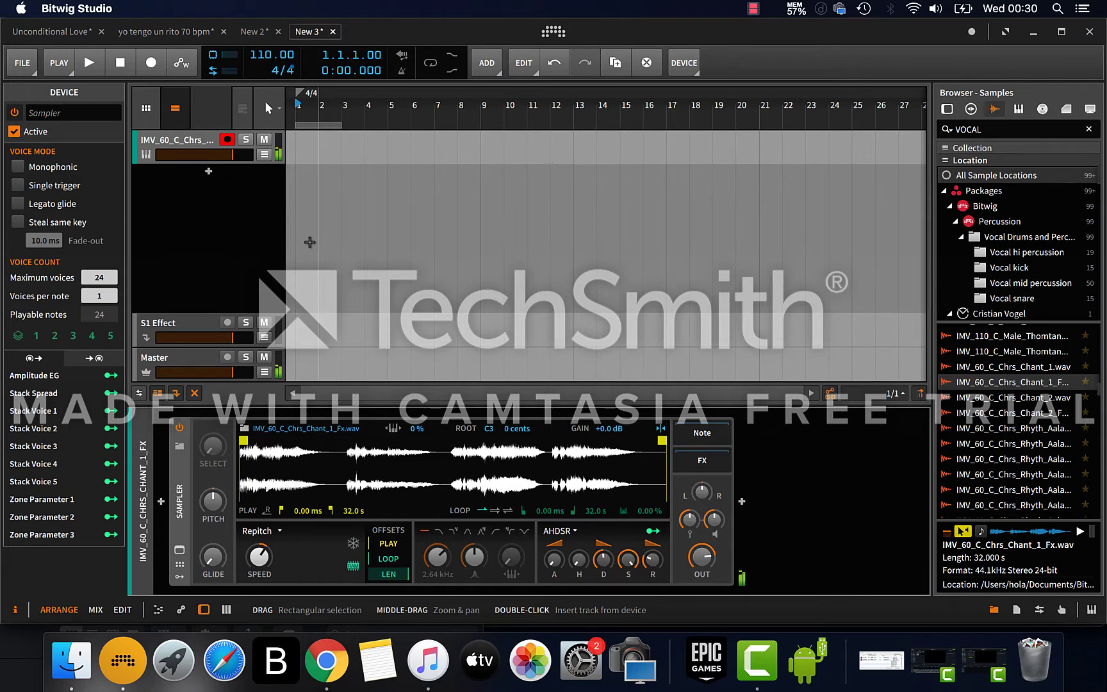
pyautogui.moveTo(233, 373); pyautogui.dragTo(219, 373)
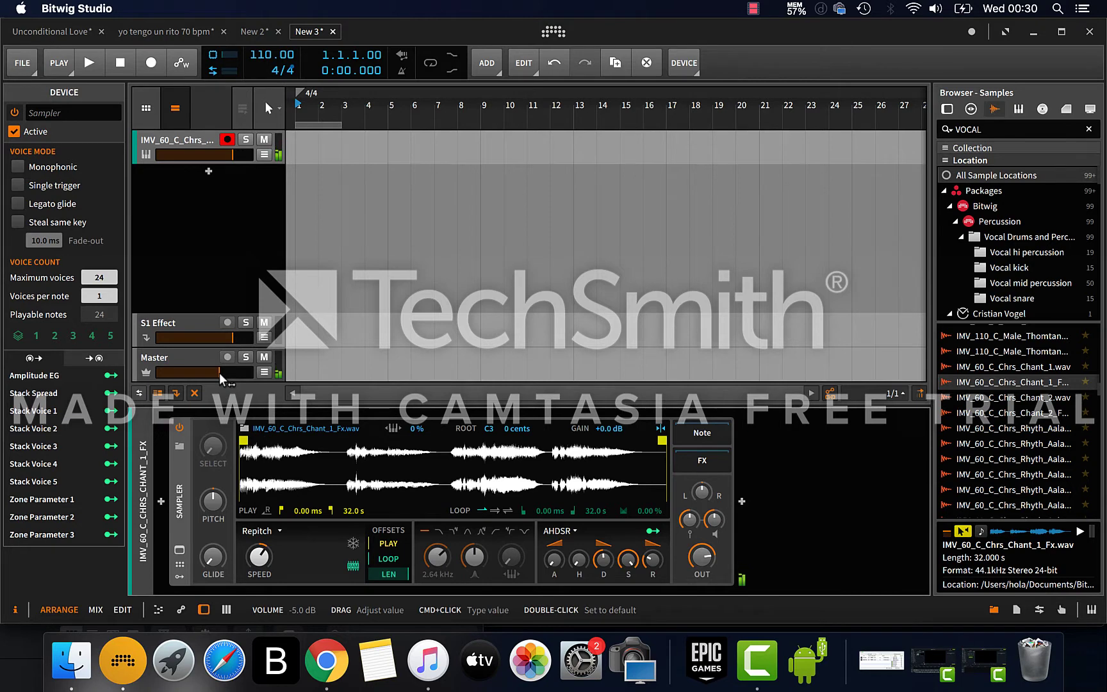
# Create a three-bar clip at bar 1 of the Sampler track, fill it with one long C2 note and audition it
pyautogui.doubleClick(312, 147)
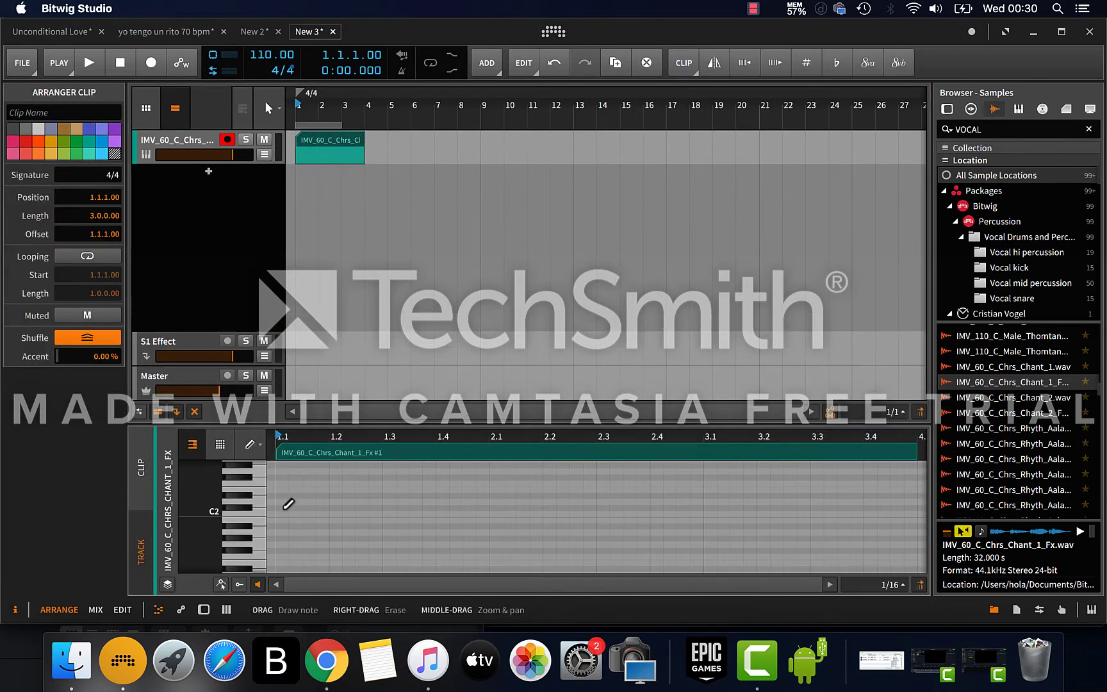
pyautogui.moveTo(282, 513); pyautogui.dragTo(917, 514)
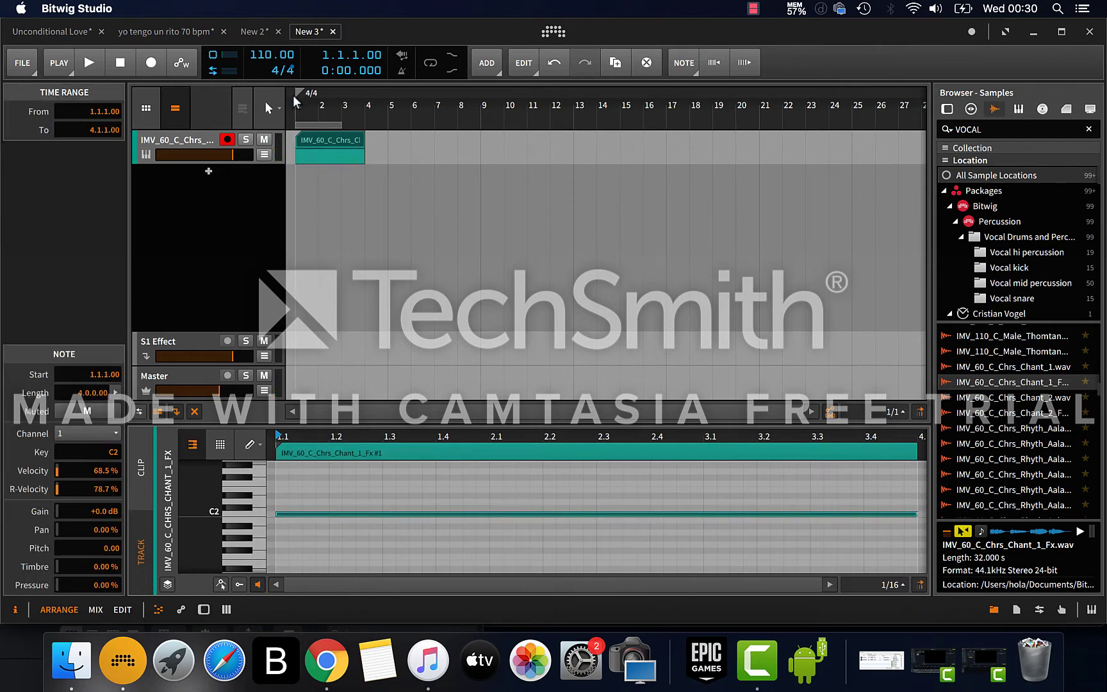
pyautogui.doubleClick(187, 139)
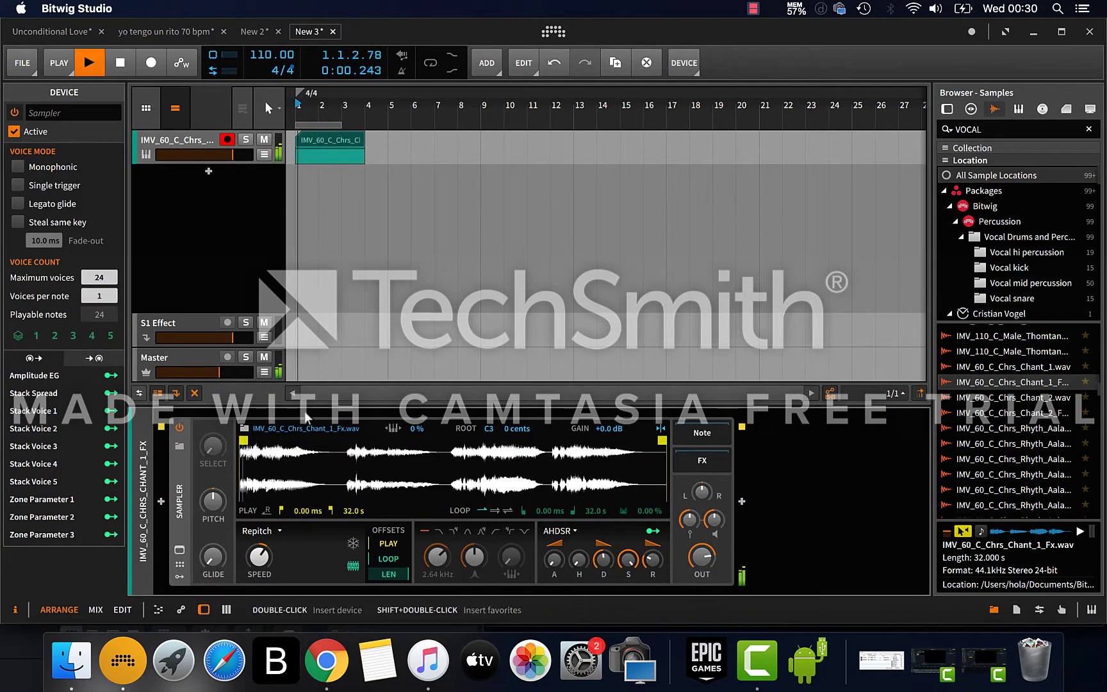
pyautogui.press('space')
# Insert an Arpeggiator before the Sampler and set its global gate to 77%
pyautogui.click(160, 501)
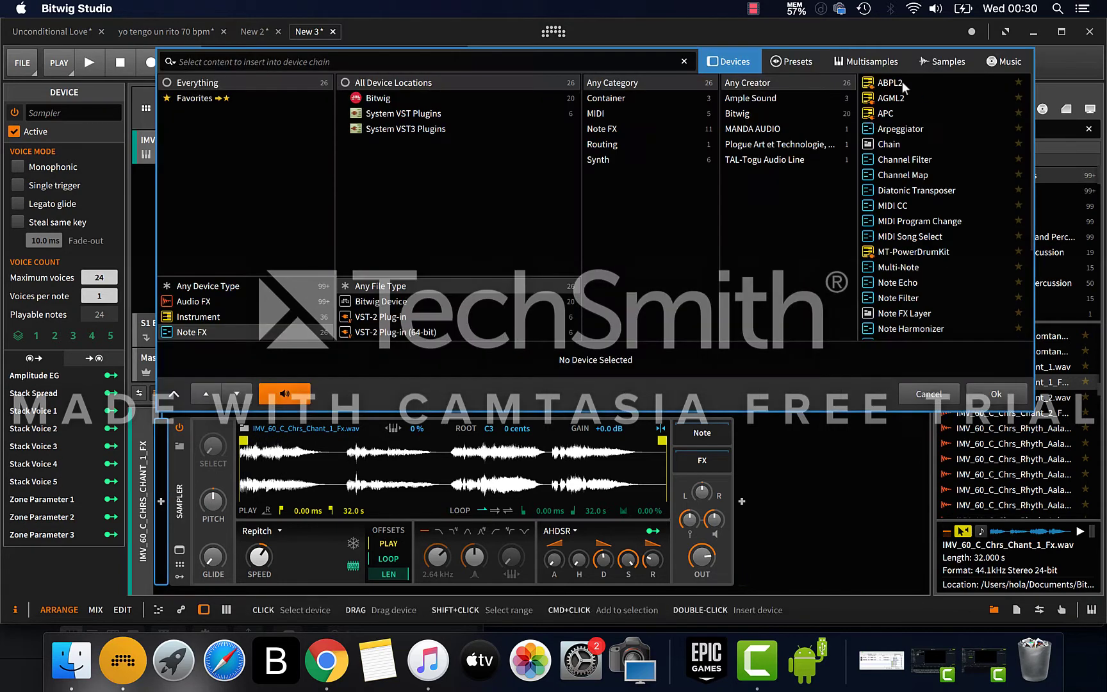
pyautogui.doubleClick(897, 129)
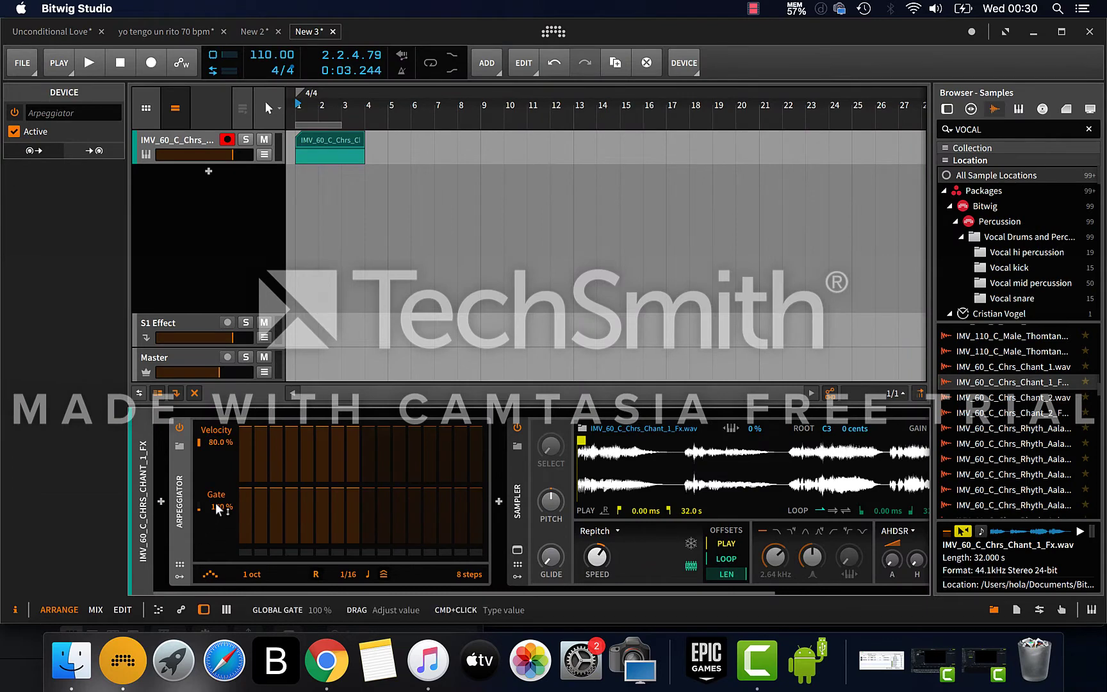
pyautogui.press('space')
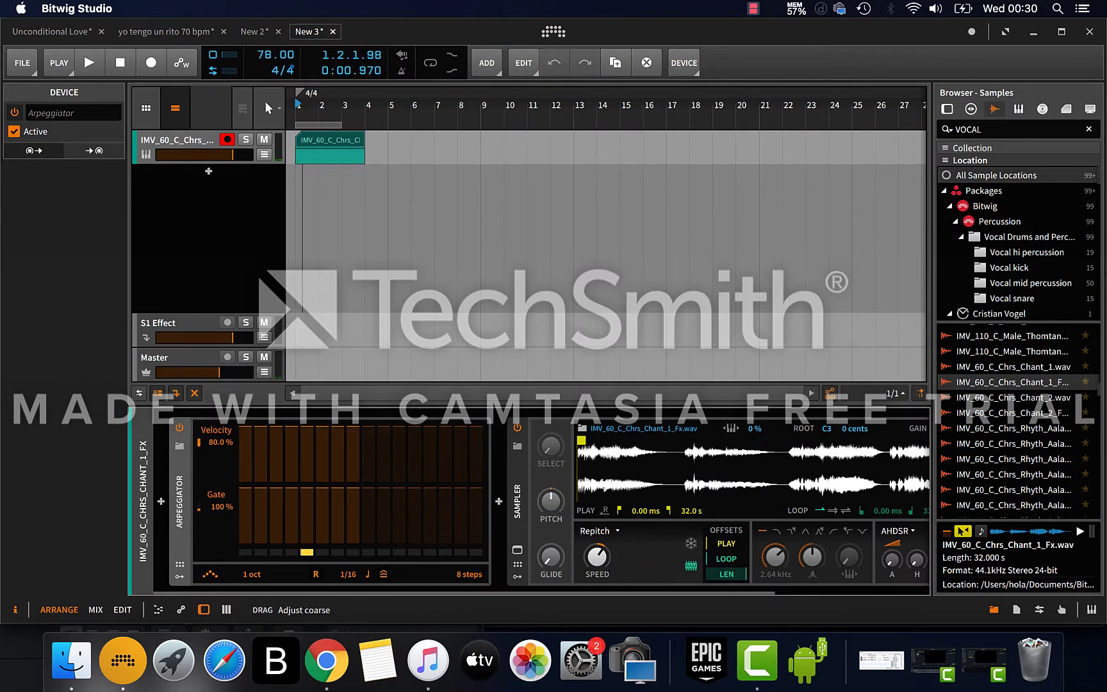
pyautogui.moveTo(218, 507); pyautogui.dragTo(218, 532)
# Enable the global groove in the playback settings
pyautogui.click(61, 64)
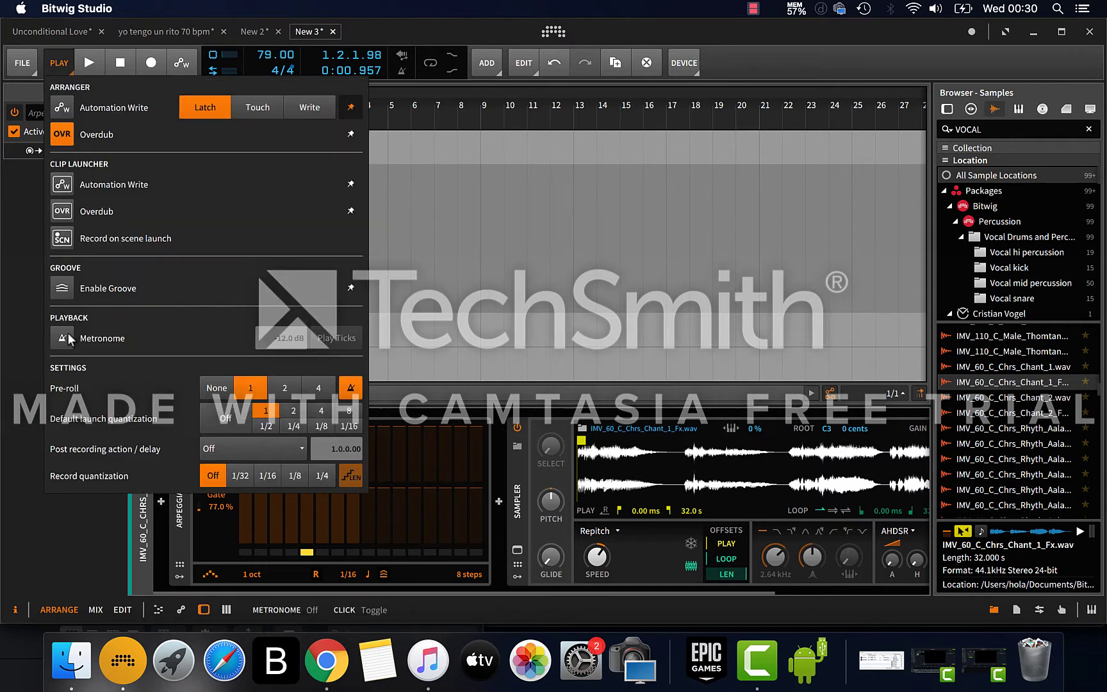
pyautogui.click(58, 289)
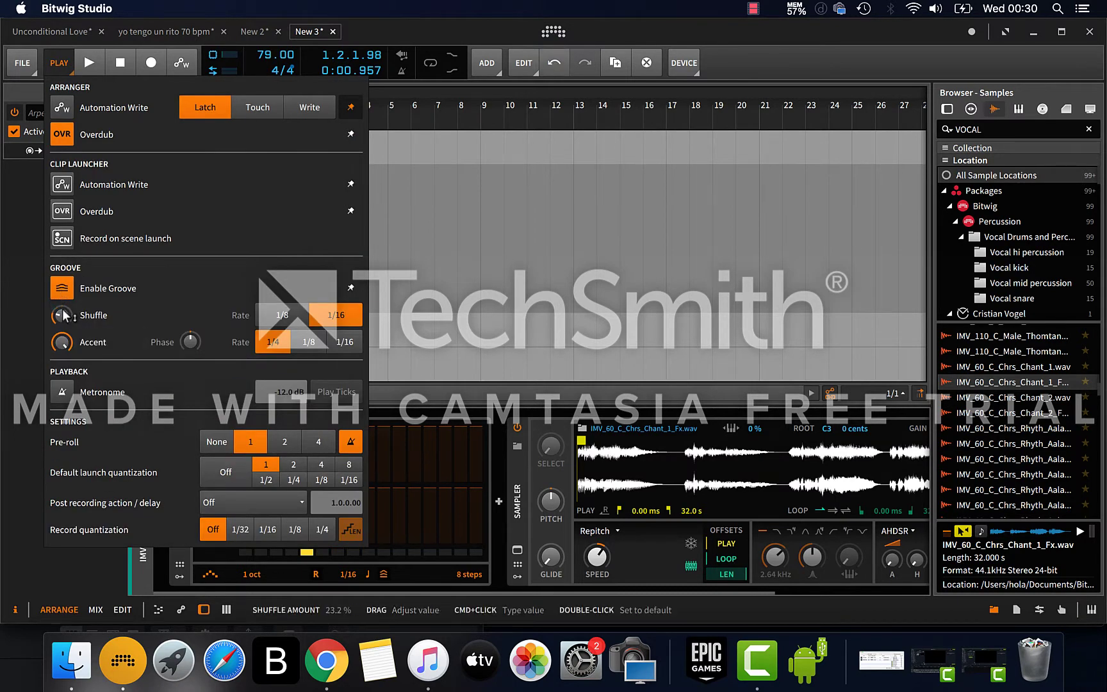
pyautogui.press('Escape')
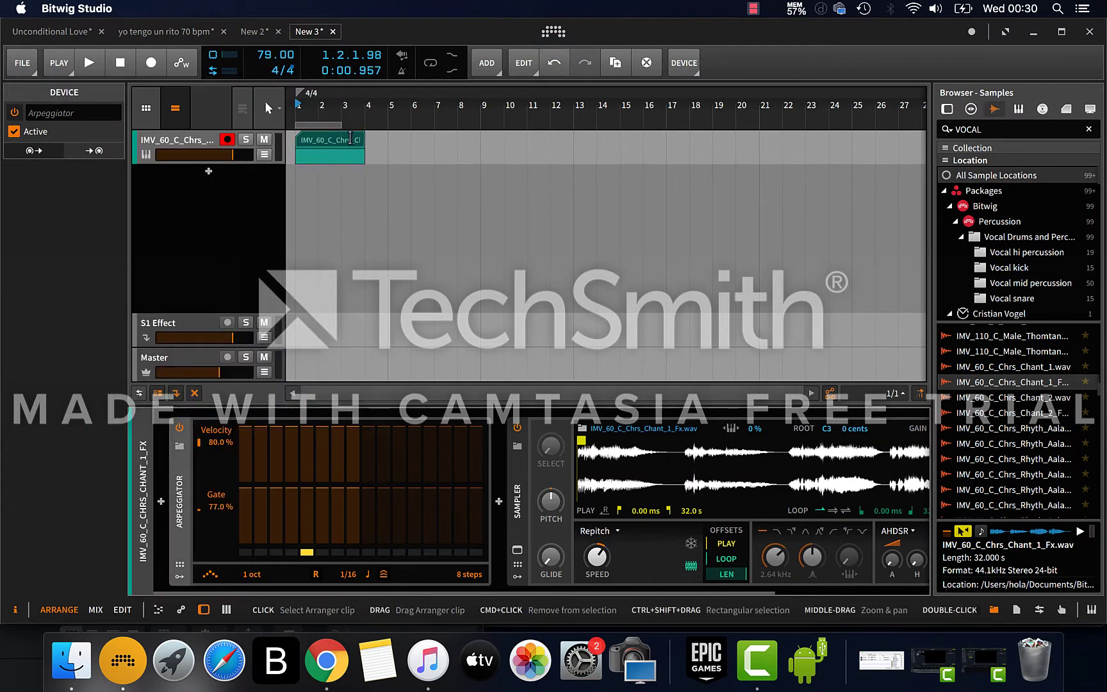
# Shorten the clip to two bars by clearing the range from bar 3 to bar 7, and play it back
pyautogui.moveTo(341, 148); pyautogui.dragTo(435, 149)
pyautogui.press('space')
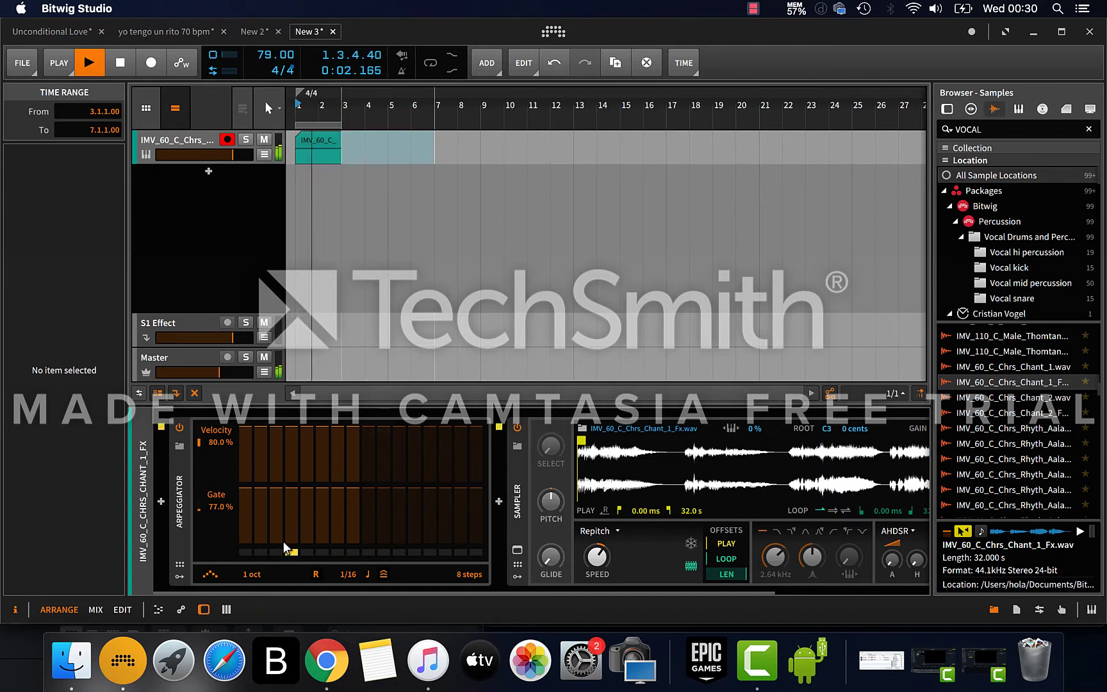
pyautogui.press('space')
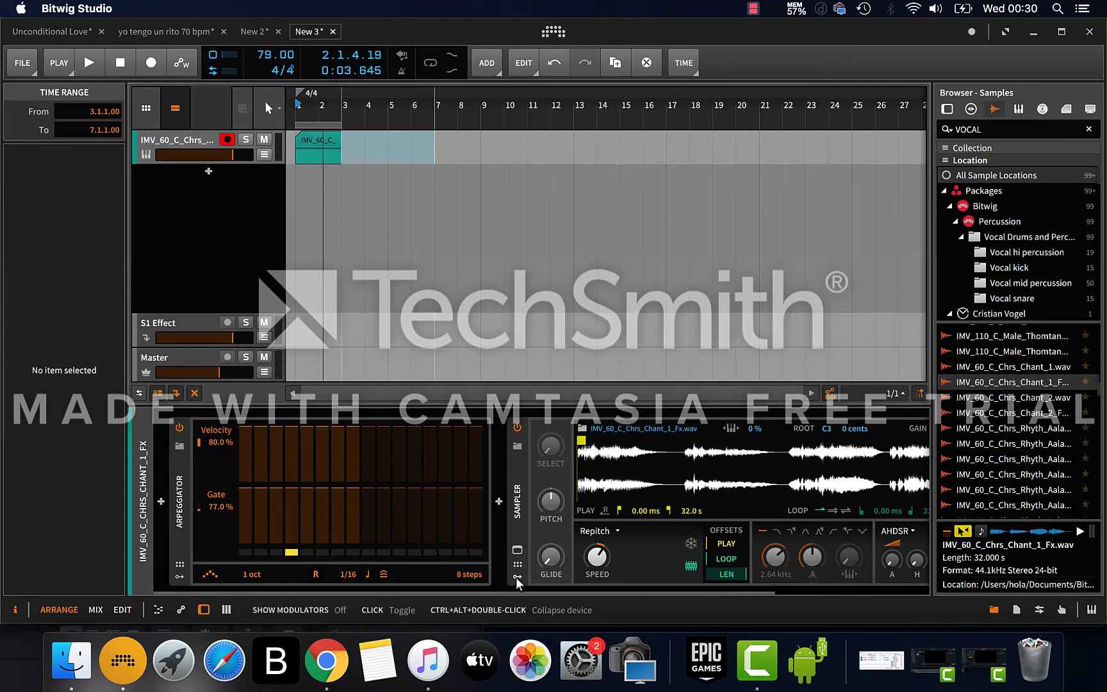
# Add a Random modulator to the Sampler
pyautogui.click(516, 577)
pyautogui.click(542, 448)
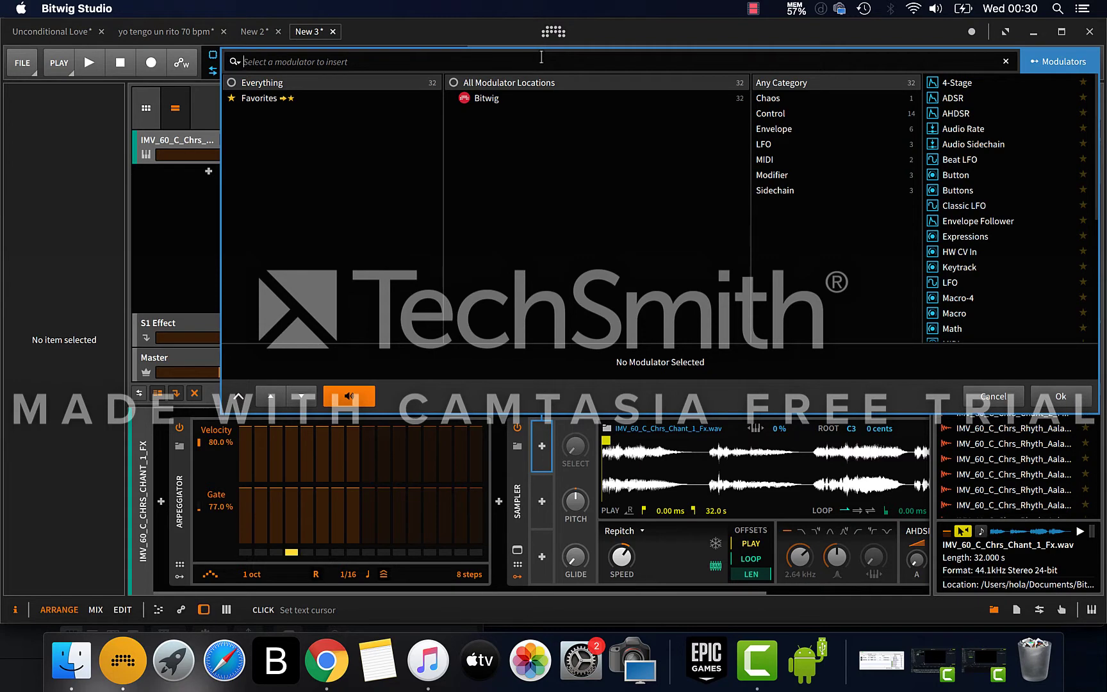
pyautogui.write('RANDOM')
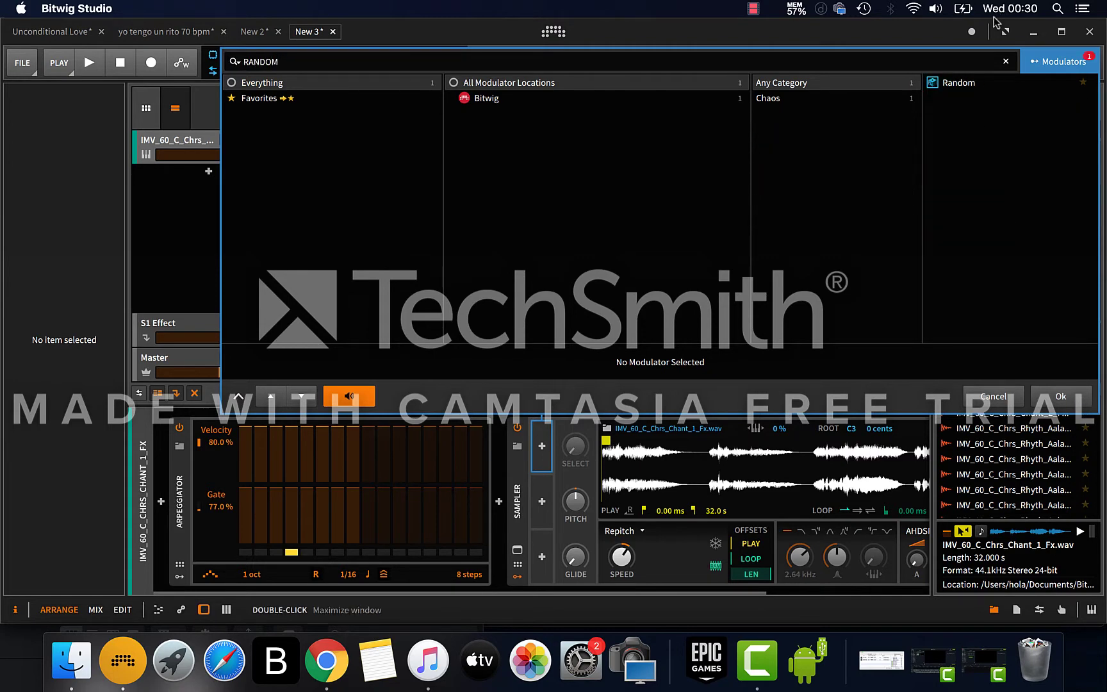
pyautogui.doubleClick(961, 83)
# Map the Random modulator to the Sampler's play position offset with an amount of 0.658 and audition the result
pyautogui.hscroll(3, 682, 531)
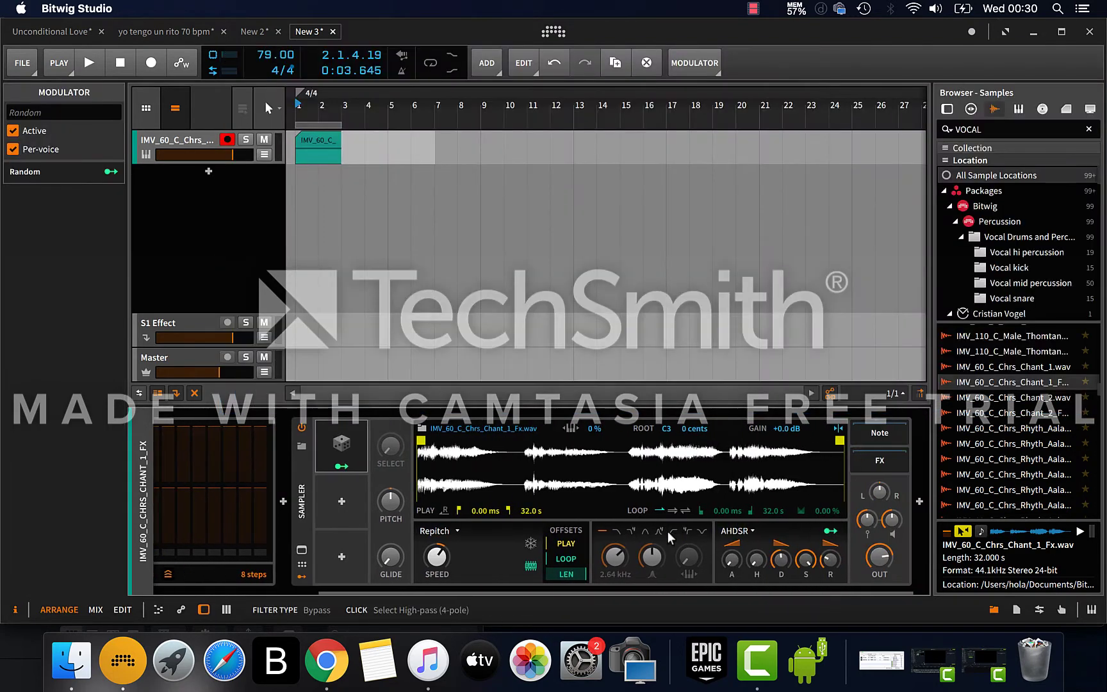
pyautogui.click(342, 466)
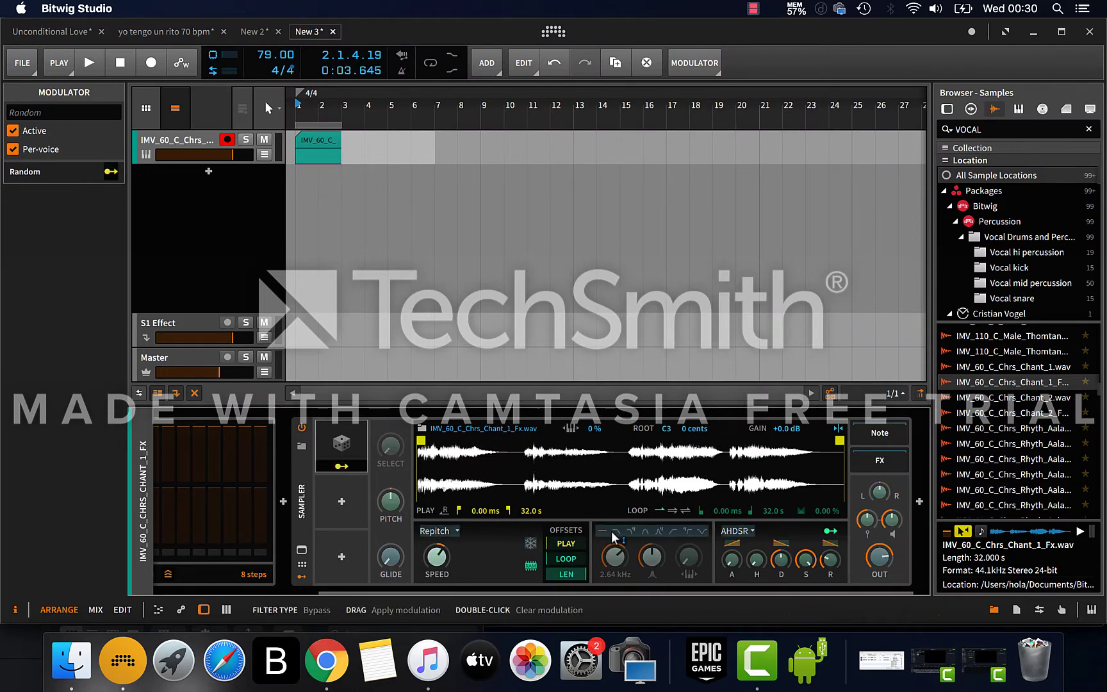
pyautogui.moveTo(548, 542); pyautogui.dragTo(549, 529)
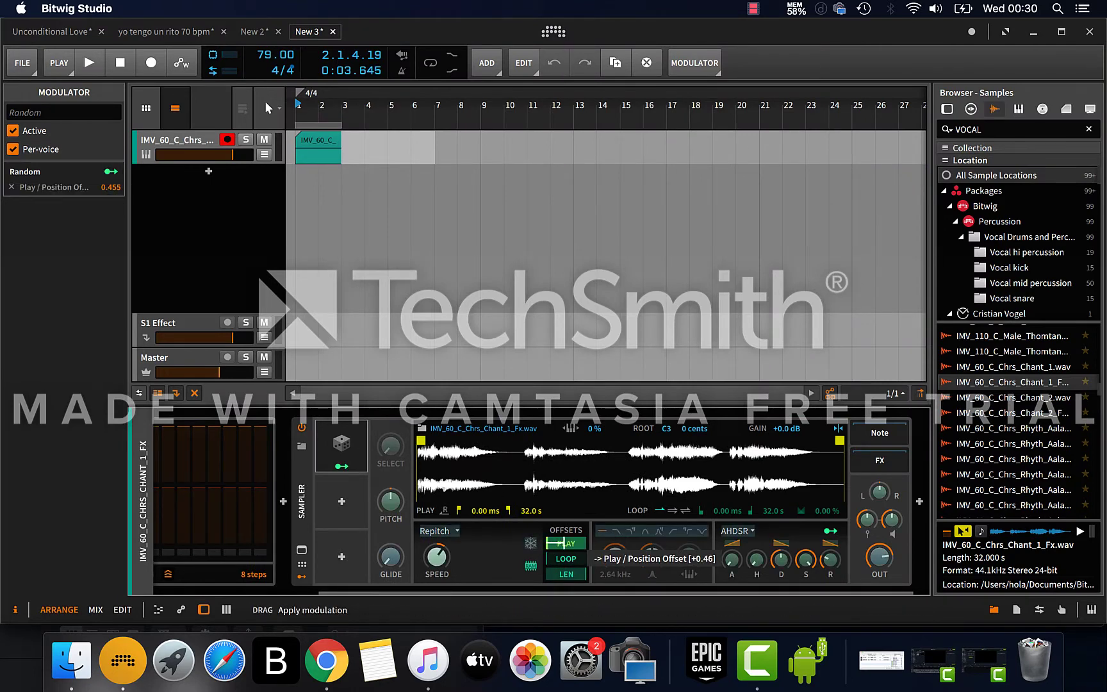
pyautogui.click(344, 467)
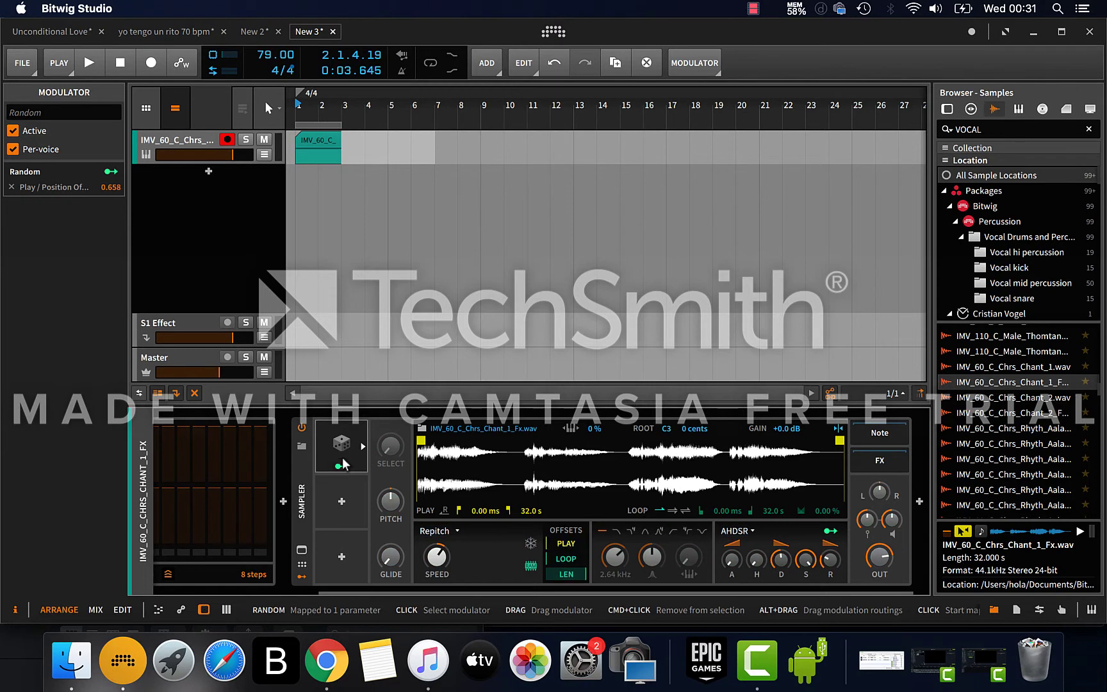
pyautogui.hscroll(-3, 695, 483)
pyautogui.press('space')
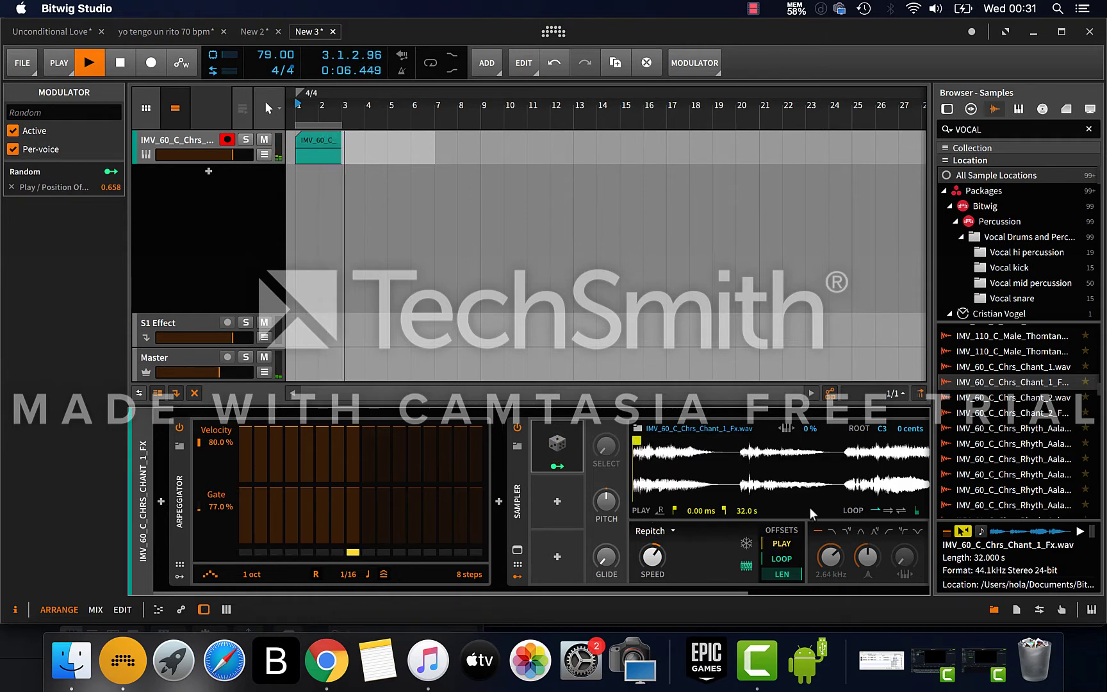
pyautogui.press('space')
# Raise the Random modulation of the play position offset to 1.000 and play the clip again
pyautogui.moveTo(557, 467); pyautogui.dragTo(787, 536)
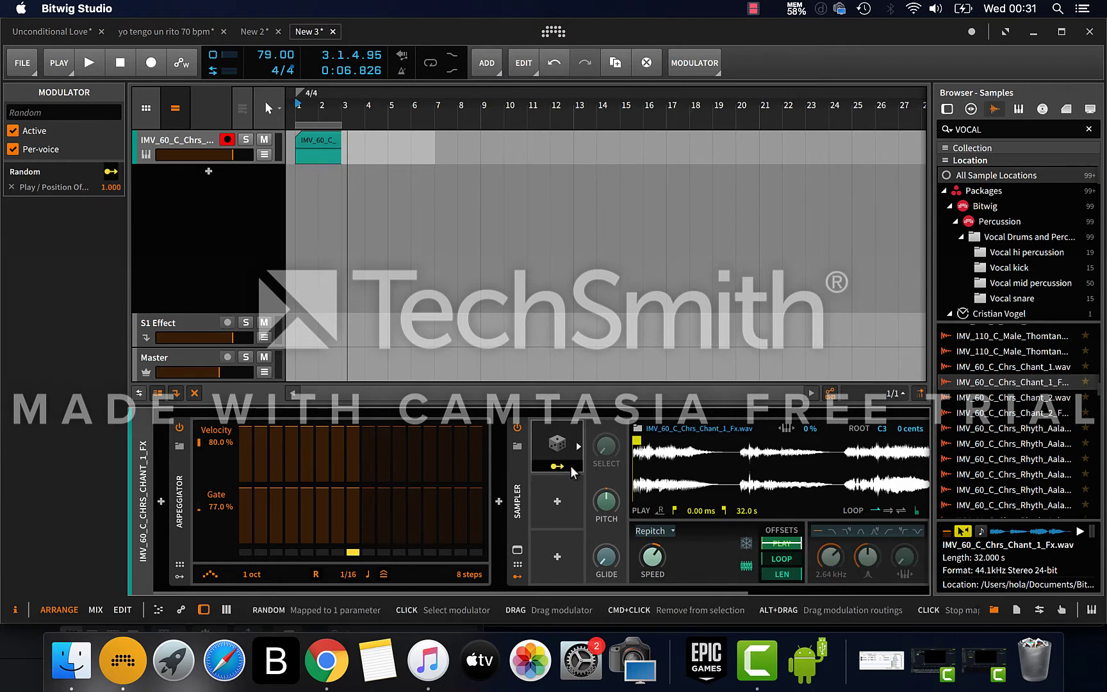
pyautogui.click(567, 466)
pyautogui.press('space')
pyautogui.hscroll(2, 748, 483)
pyautogui.hscroll(2, 748, 482)
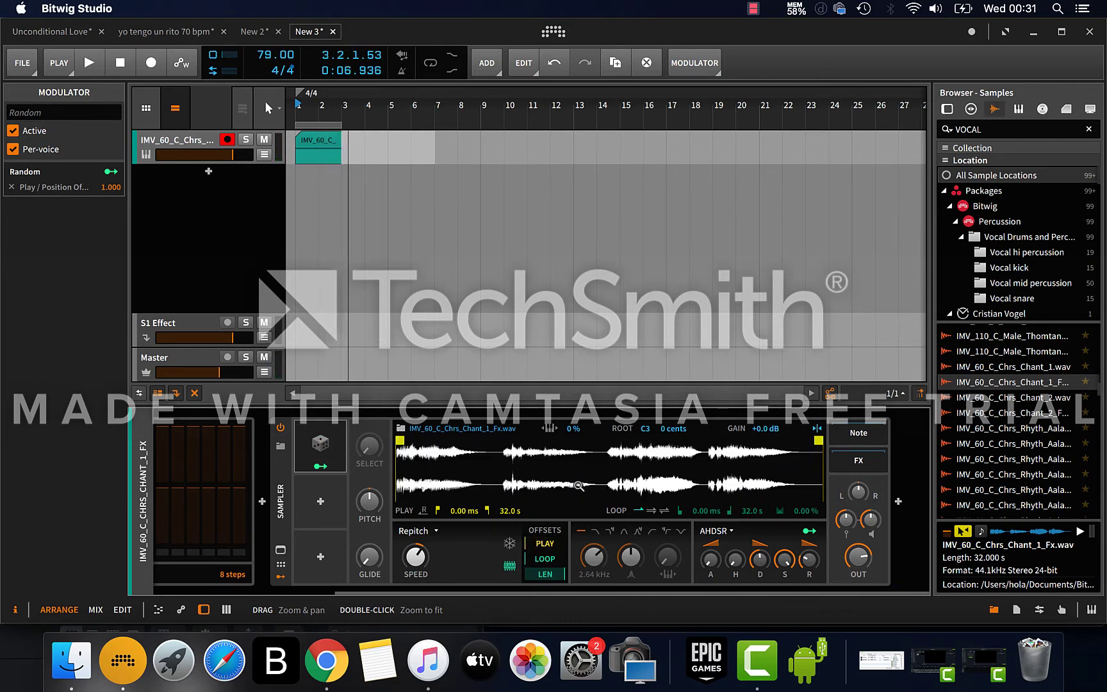
# Set the Arpeggiator's step 2 and 6 gates to 0%, lower the step 4 gate slightly, and set the global gate to 45%
pyautogui.click(309, 139)
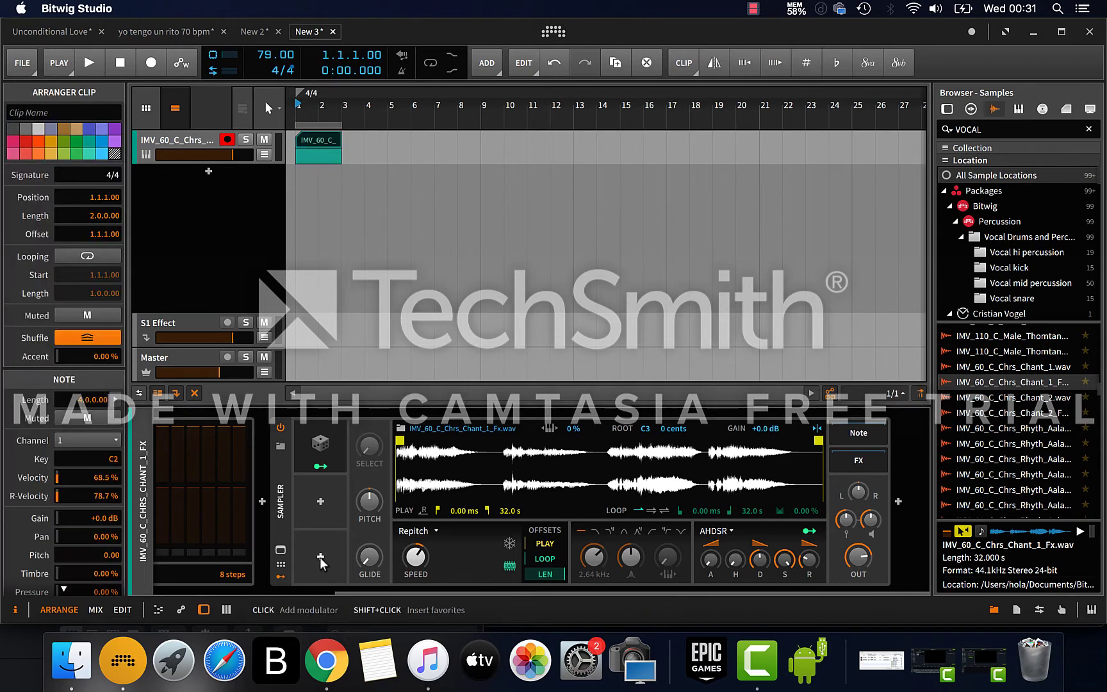
pyautogui.hscroll(-2, 321, 557)
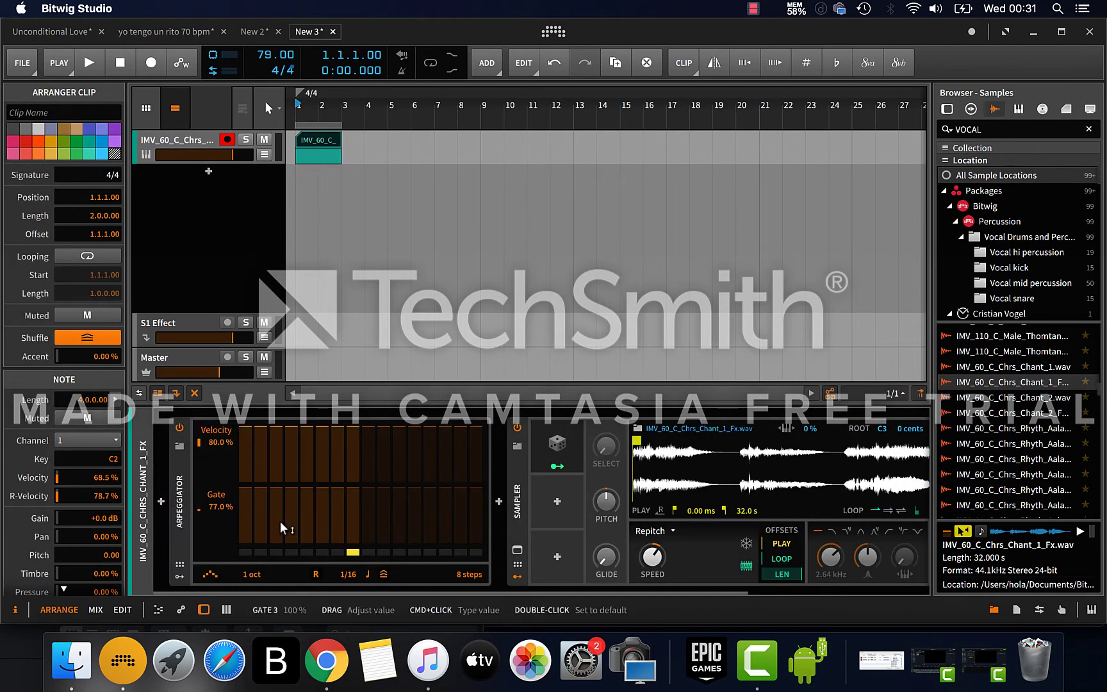
pyautogui.click(262, 506)
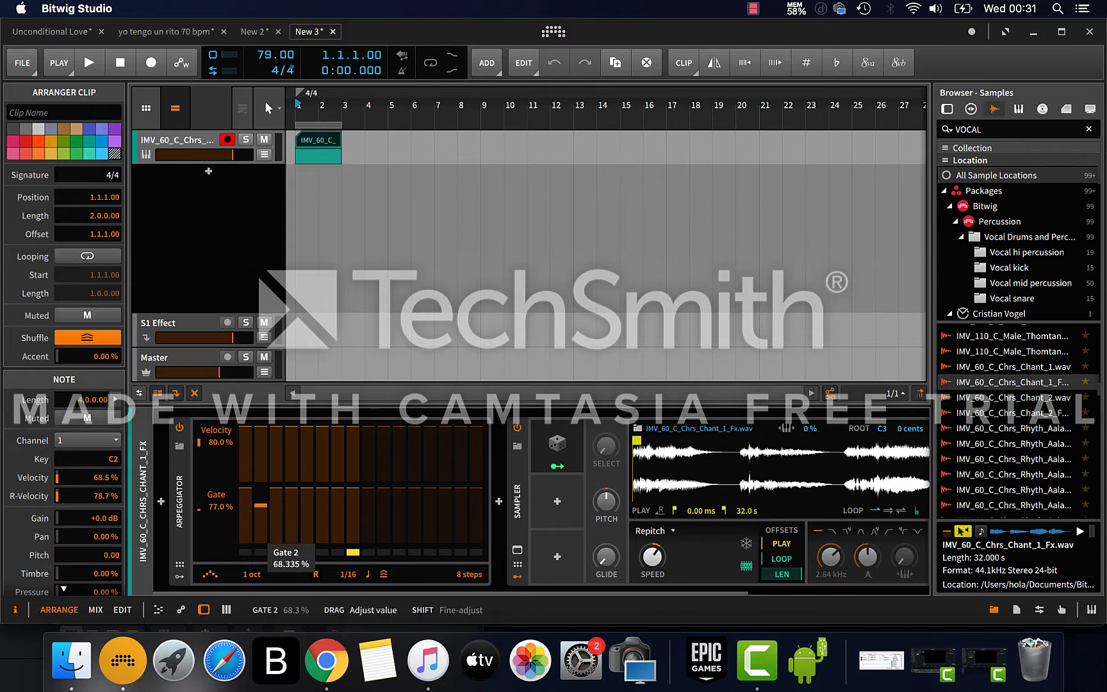
pyautogui.click(261, 543)
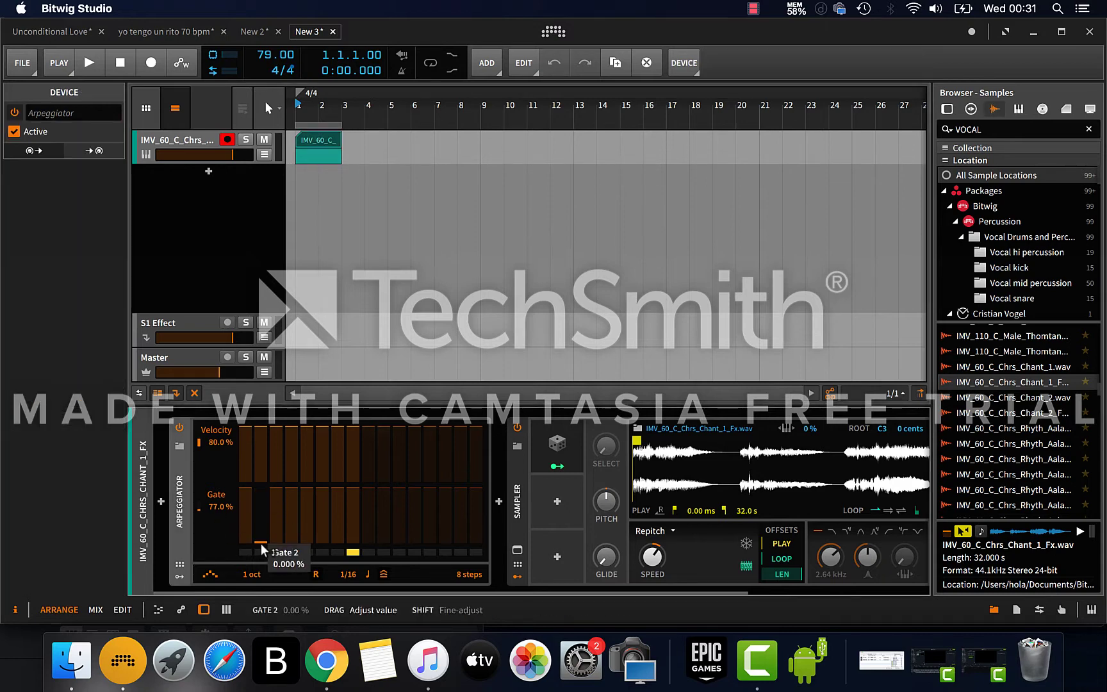
pyautogui.click(291, 544)
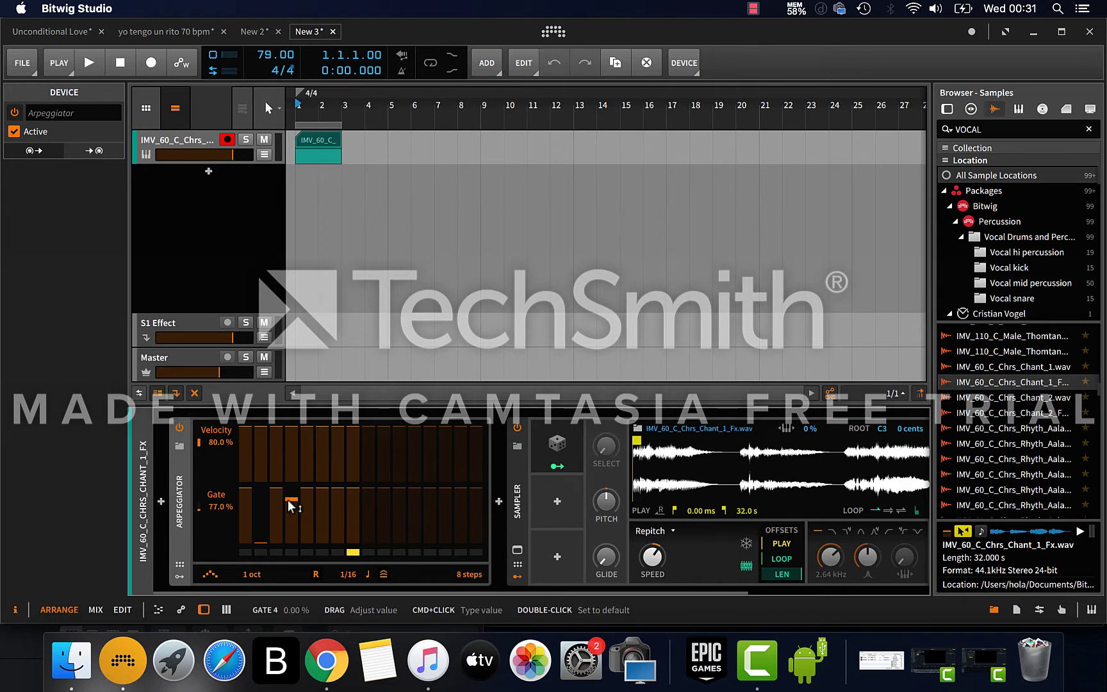
pyautogui.click(290, 499)
pyautogui.click(323, 543)
pyautogui.press('space')
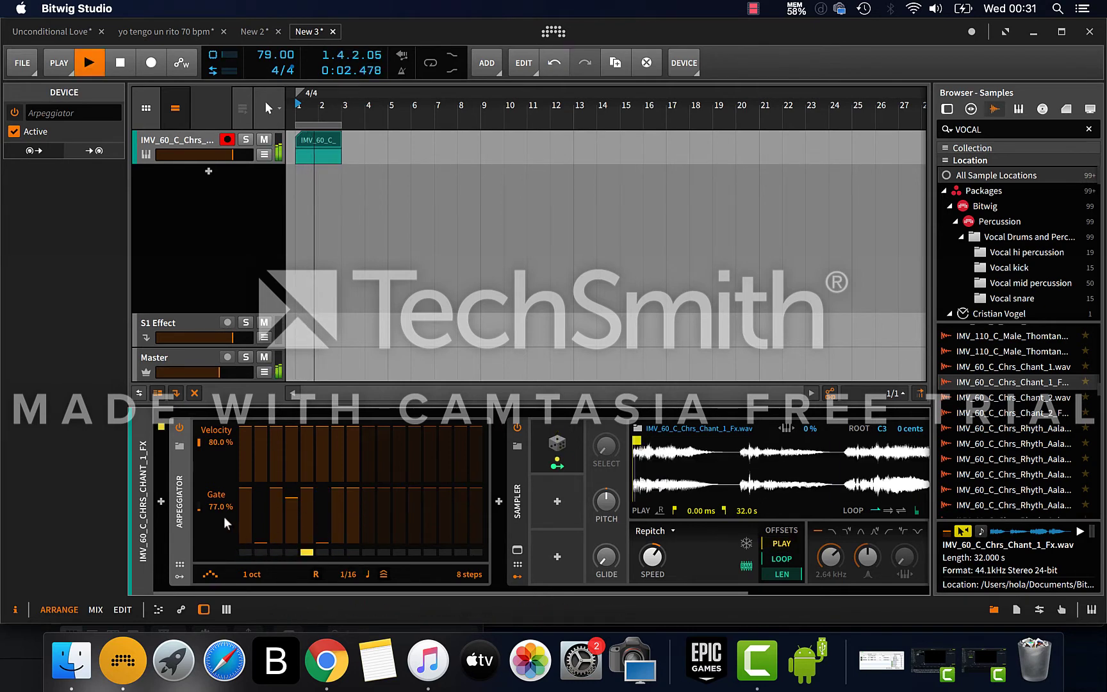
pyautogui.moveTo(215, 505)
pyautogui.mouseDown()
pyautogui.moveTo(216, 539)
pyautogui.moveTo(216, 505)
pyautogui.mouseUp()
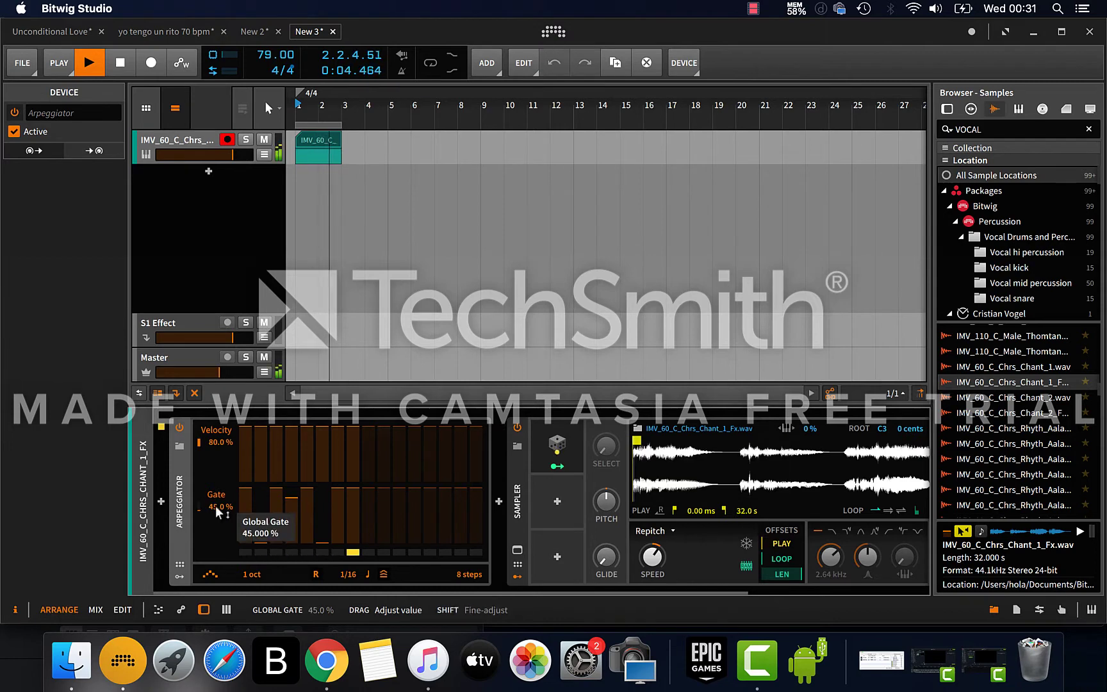
# Open the Random modulator's settings and set its rate to 0.24 Hz
pyautogui.click(558, 466)
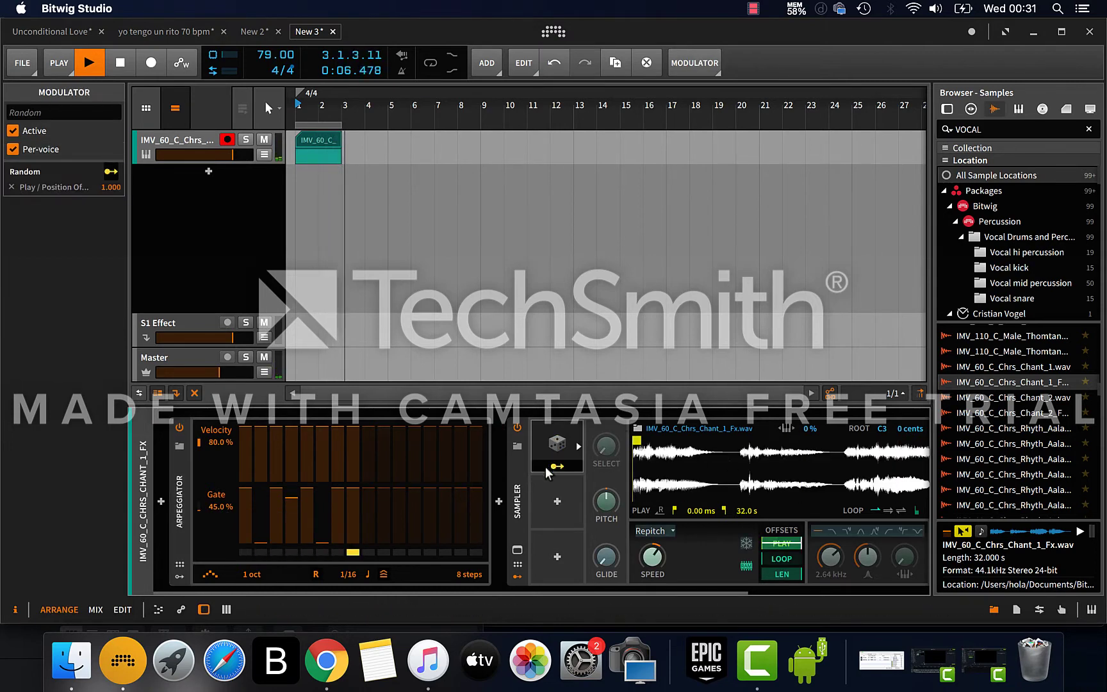
pyautogui.click(578, 446)
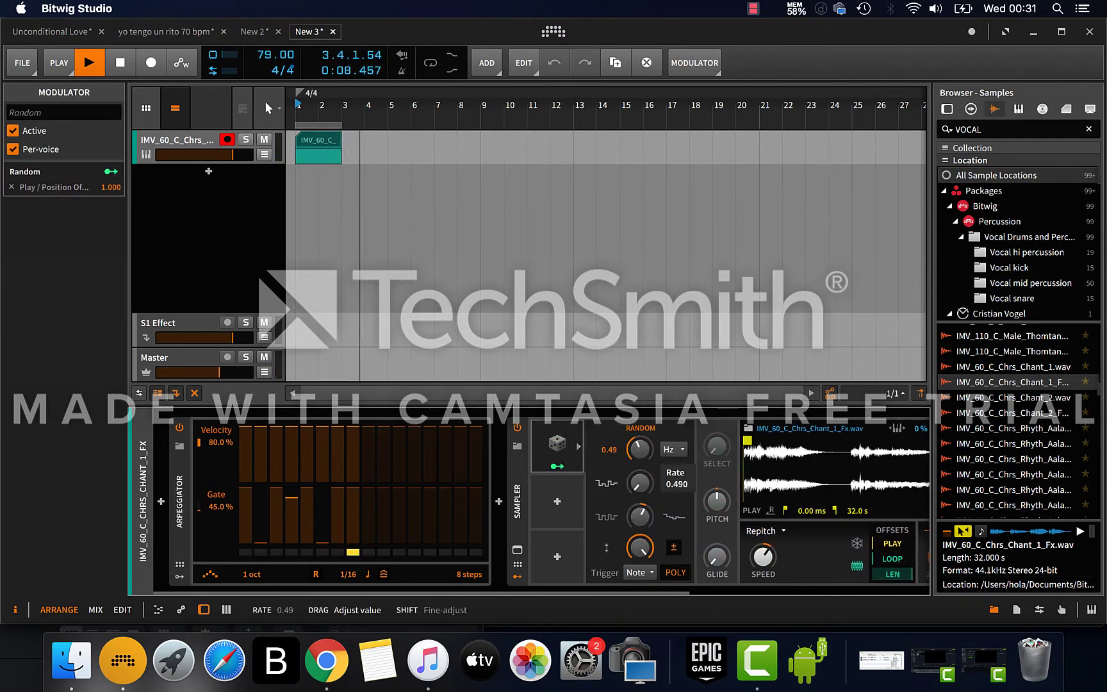
pyautogui.press('space')
pyautogui.moveTo(640, 449); pyautogui.dragTo(645, 469)
# Turn on the arranger loop and restart playback from the beginning of the clip
pyautogui.click(430, 63)
pyautogui.press('space')
pyautogui.press('space')
pyautogui.press('space')
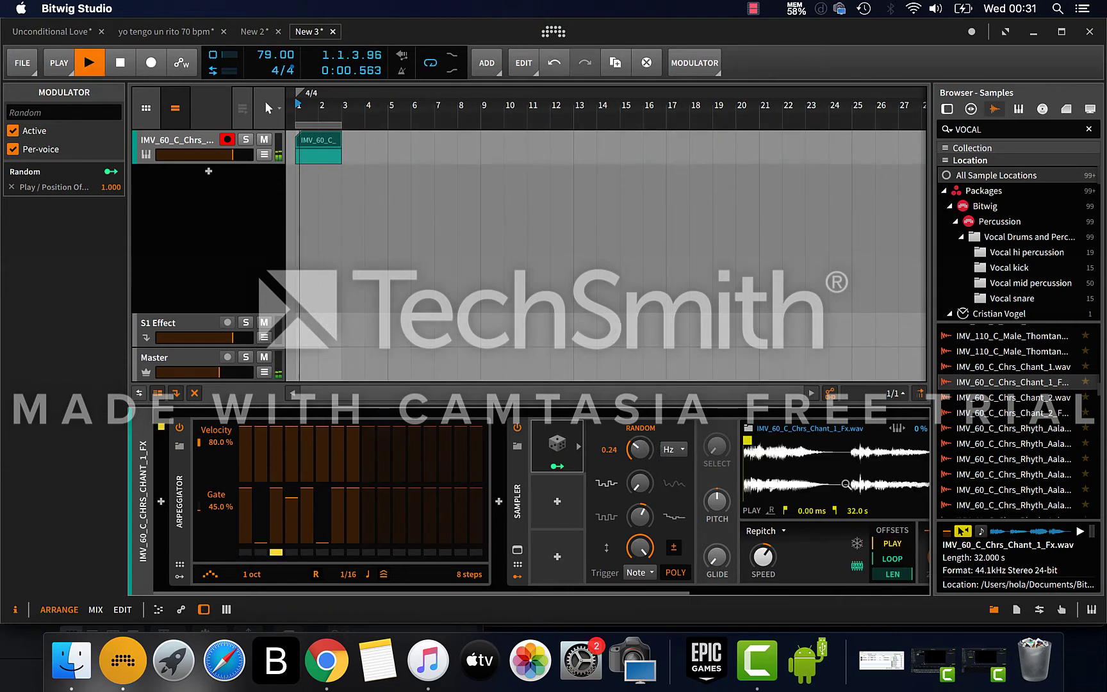
# Raise the Random modulator's rate to 0.58 Hz while the loop plays
pyautogui.hscroll(5, 846, 484)
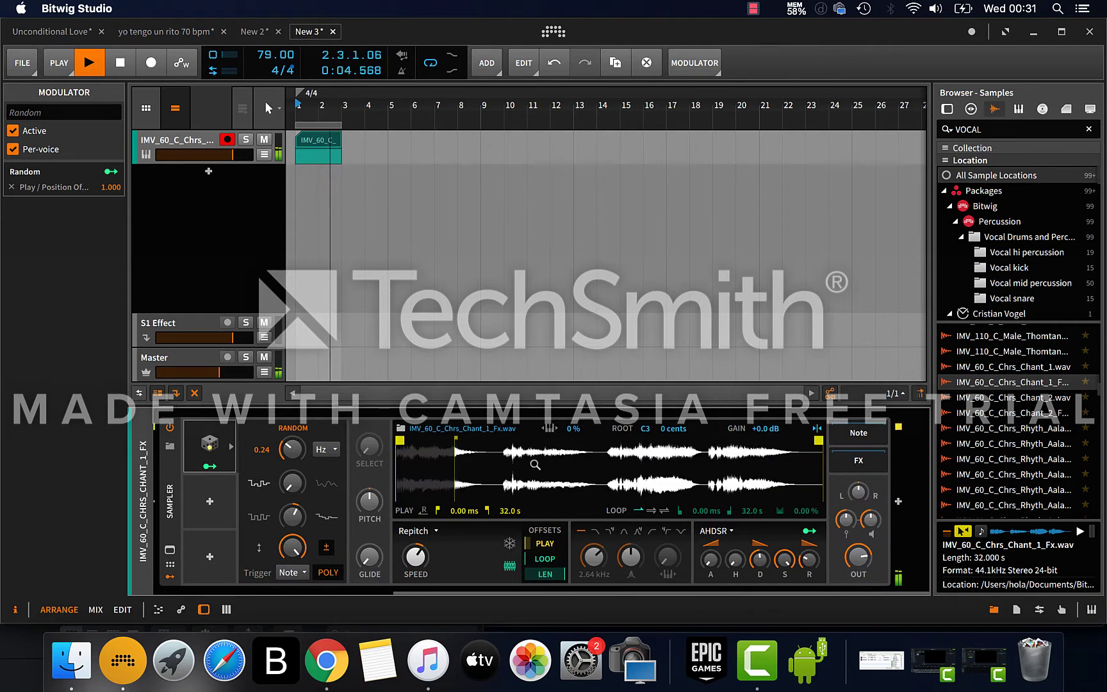
pyautogui.moveTo(290, 459); pyautogui.dragTo(291, 442)
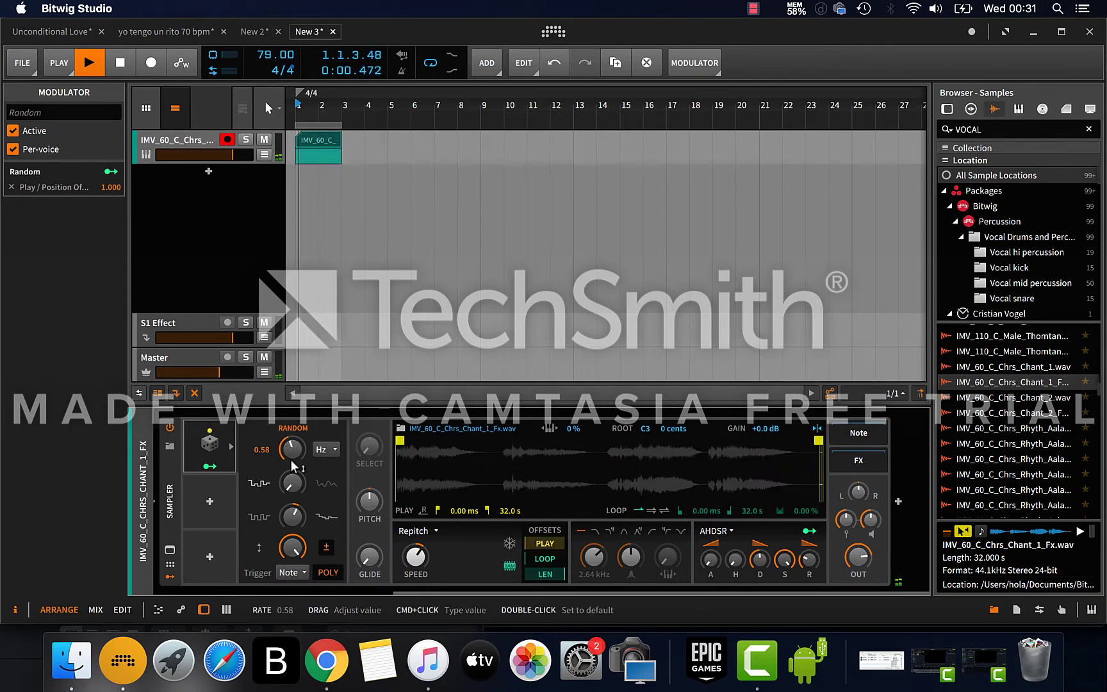
# Trim the chant sample's play region in the Sampler to start at 3.29 s and end at 24.8 s, and stop playback
pyautogui.moveTo(819, 440); pyautogui.dragTo(724, 441)
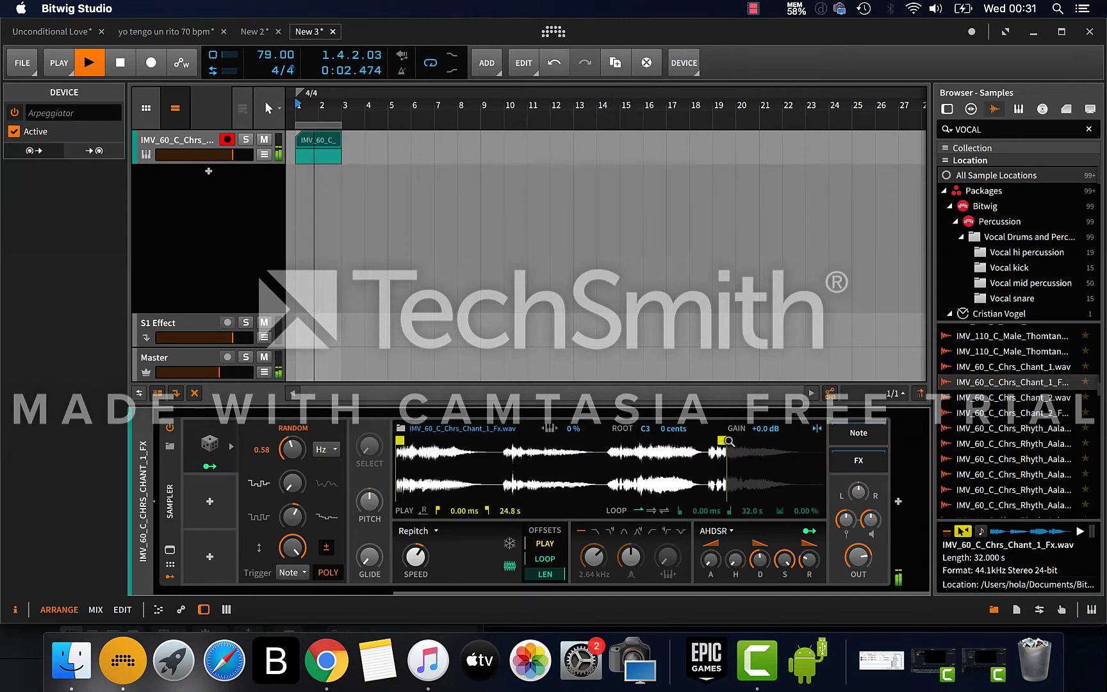
pyautogui.moveTo(398, 440); pyautogui.dragTo(440, 440)
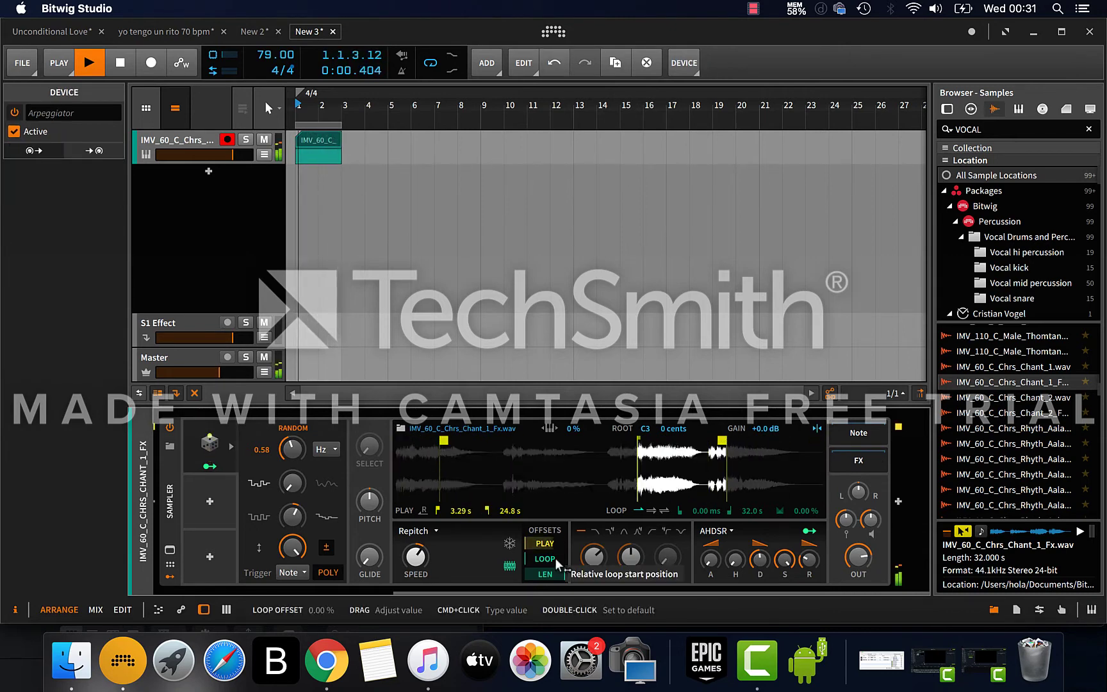
pyautogui.press('space')
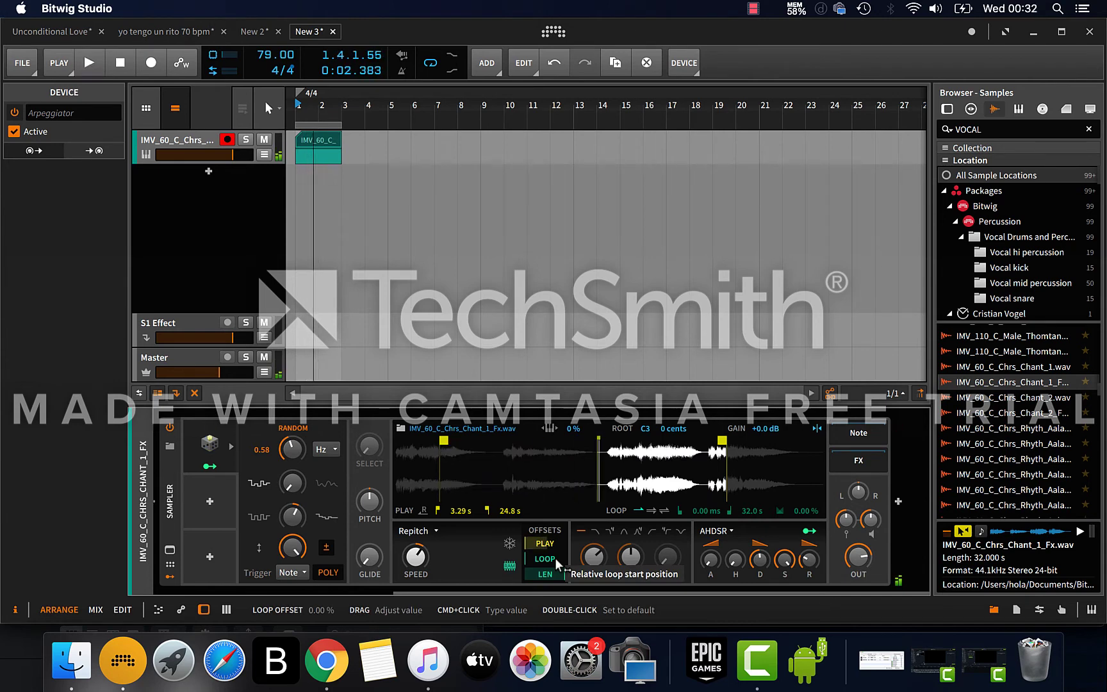
# Map the Random modulator to the Sampler's loop offset at 0.702 and loop length at -0.617
pyautogui.click(210, 467)
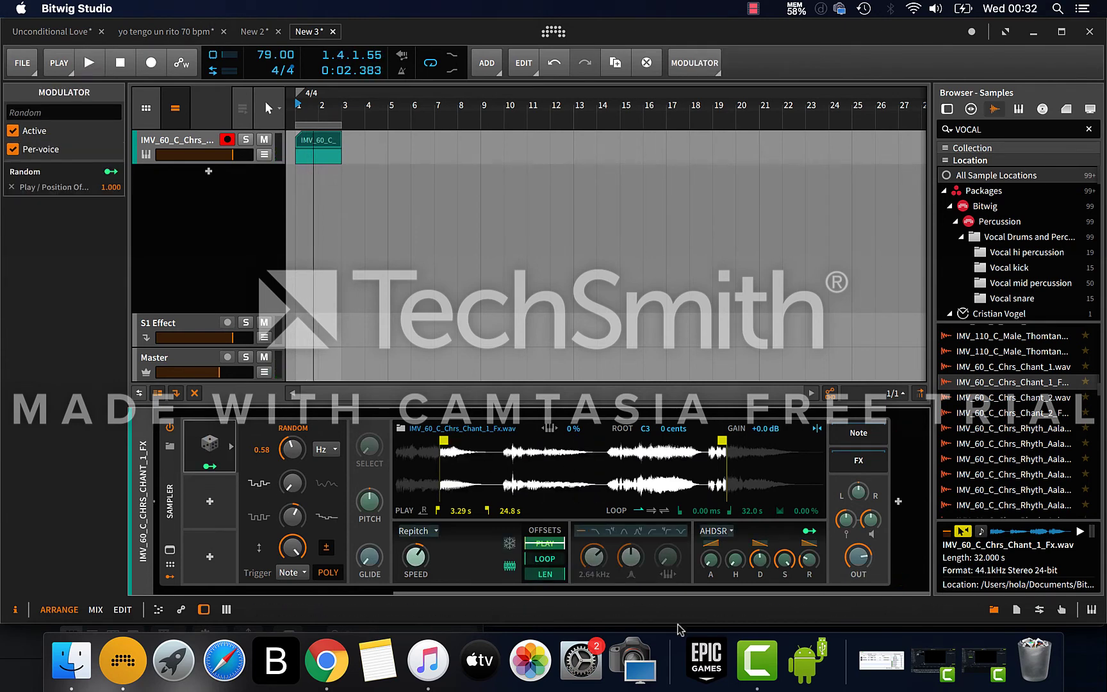
pyautogui.moveTo(544, 558); pyautogui.dragTo(545, 543)
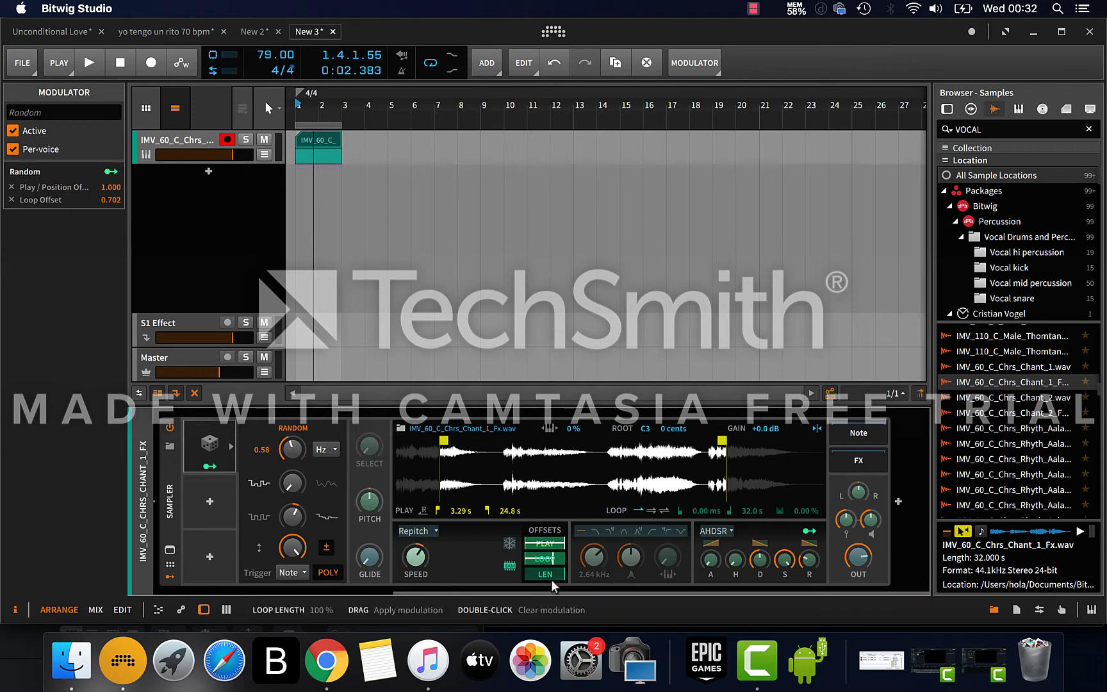
pyautogui.moveTo(552, 585); pyautogui.dragTo(552, 597)
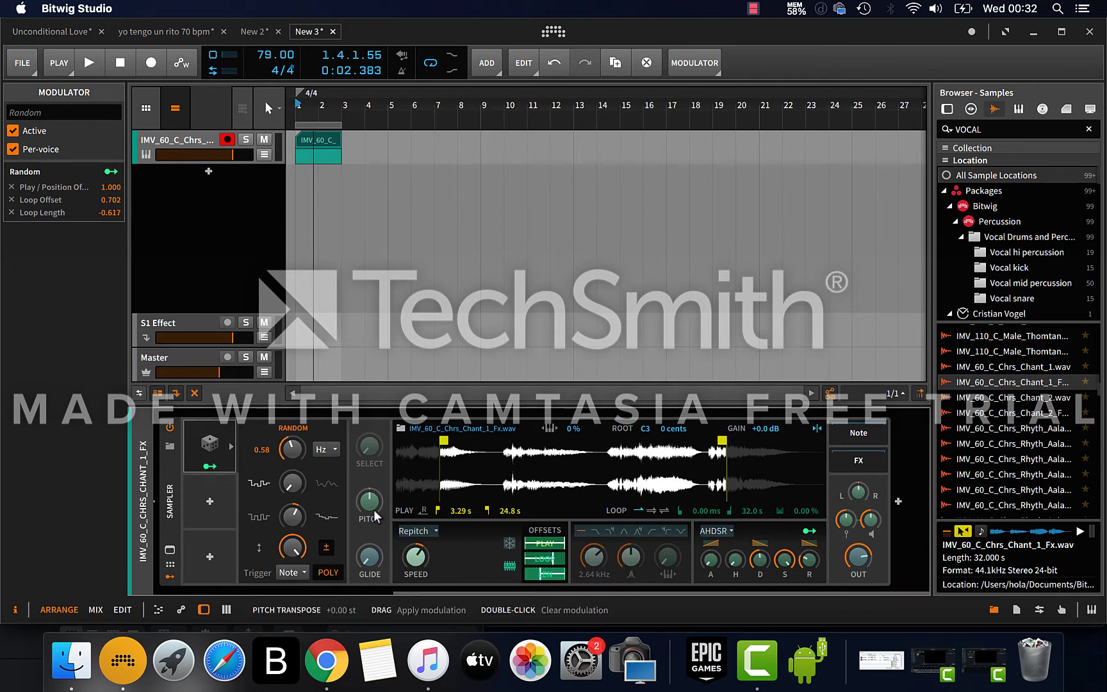
# Map the Random modulator to the Sampler's Speed at 1.175 and audition the loop
pyautogui.moveTo(210, 468); pyautogui.dragTo(419, 551)
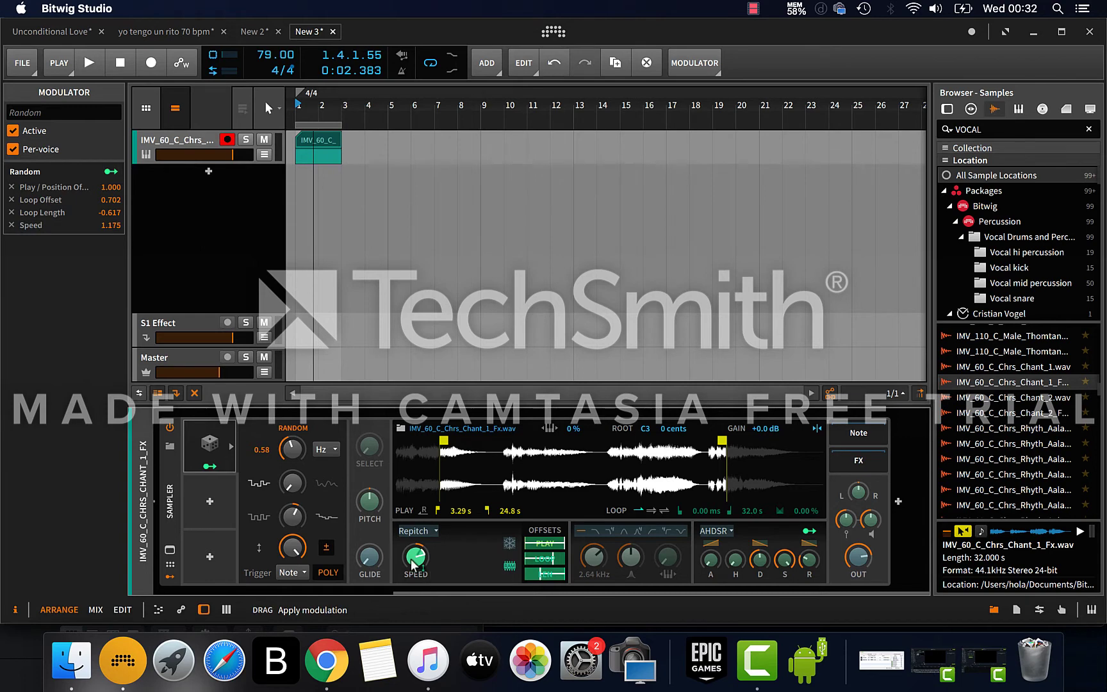
pyautogui.click(215, 464)
pyautogui.press('space')
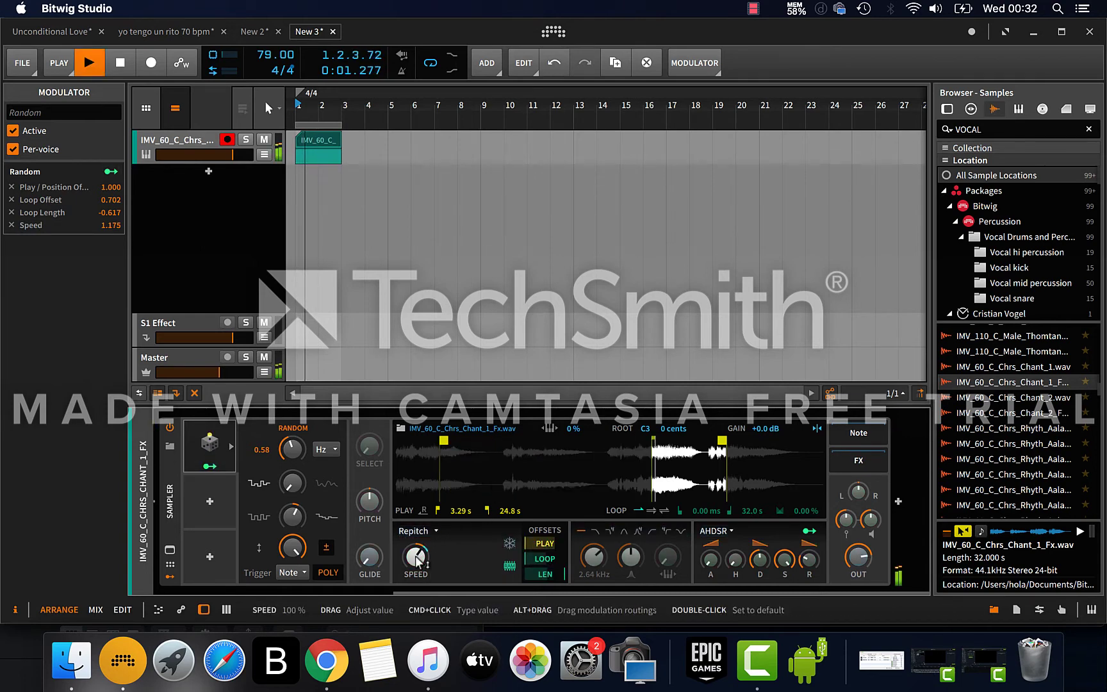
pyautogui.moveTo(416, 557)
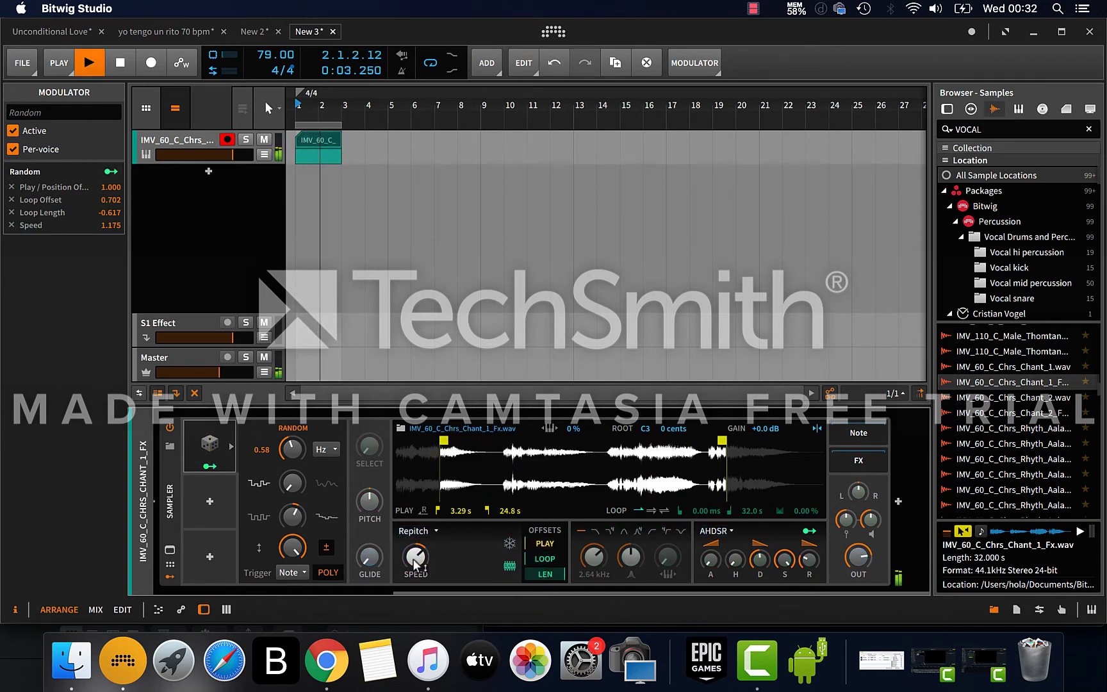
pyautogui.press('space')
# Set the Random modulator's amount on the Sampler's Speed to -0.070 and audition the loop
pyautogui.click(212, 468)
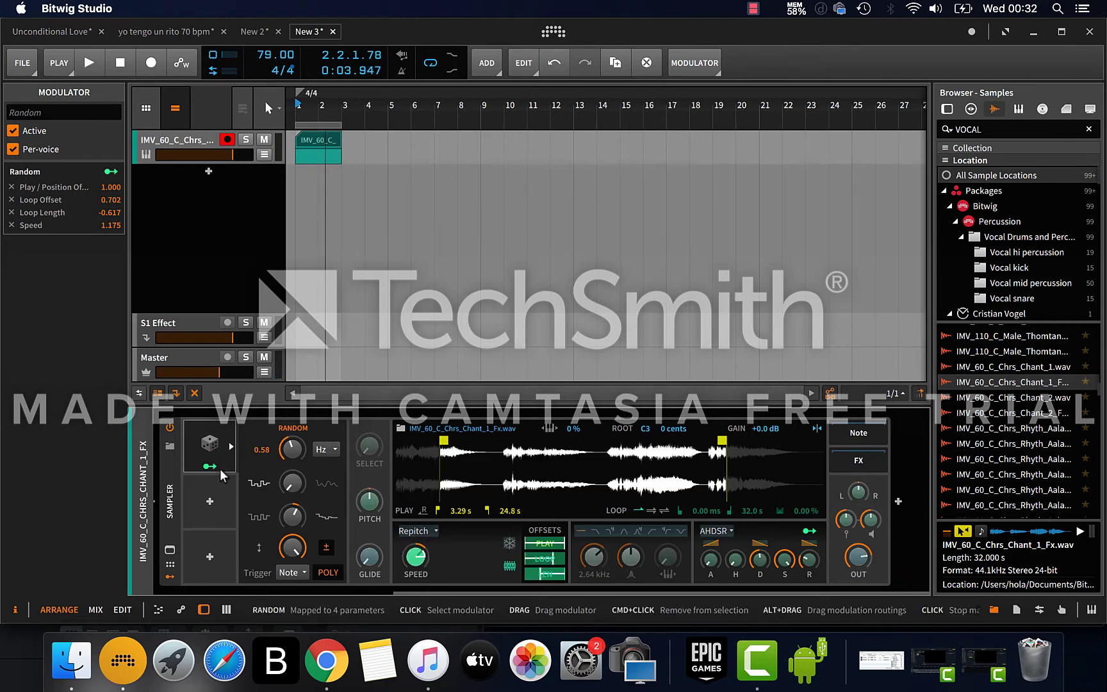
pyautogui.moveTo(429, 559); pyautogui.dragTo(430, 559)
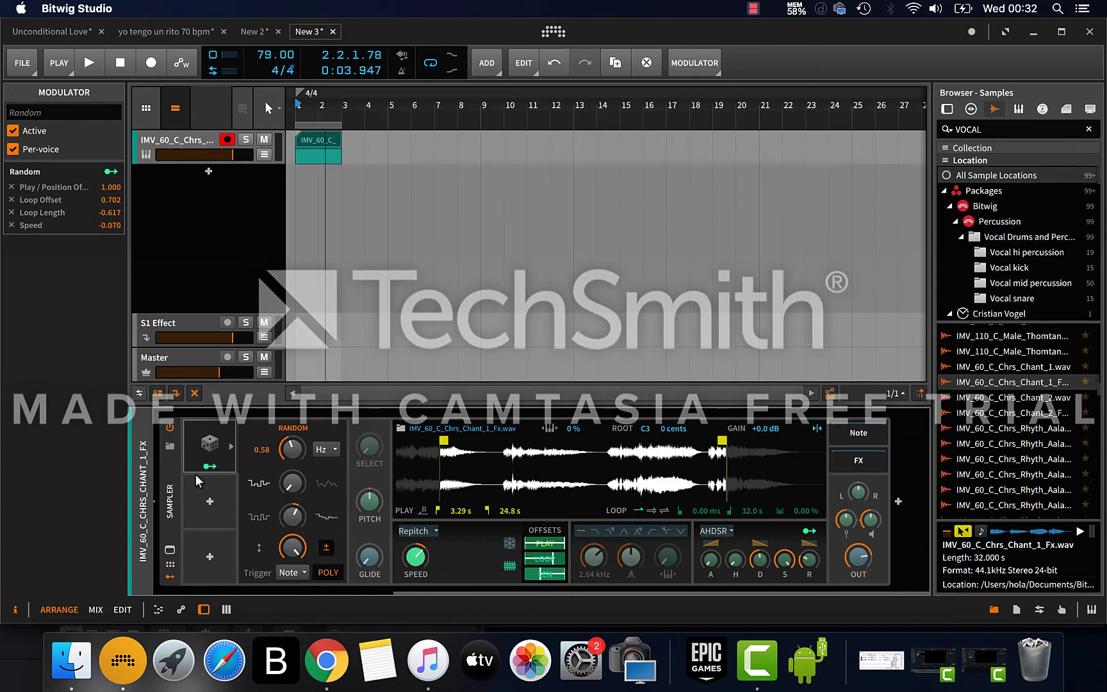
pyautogui.click(217, 464)
pyautogui.press('space')
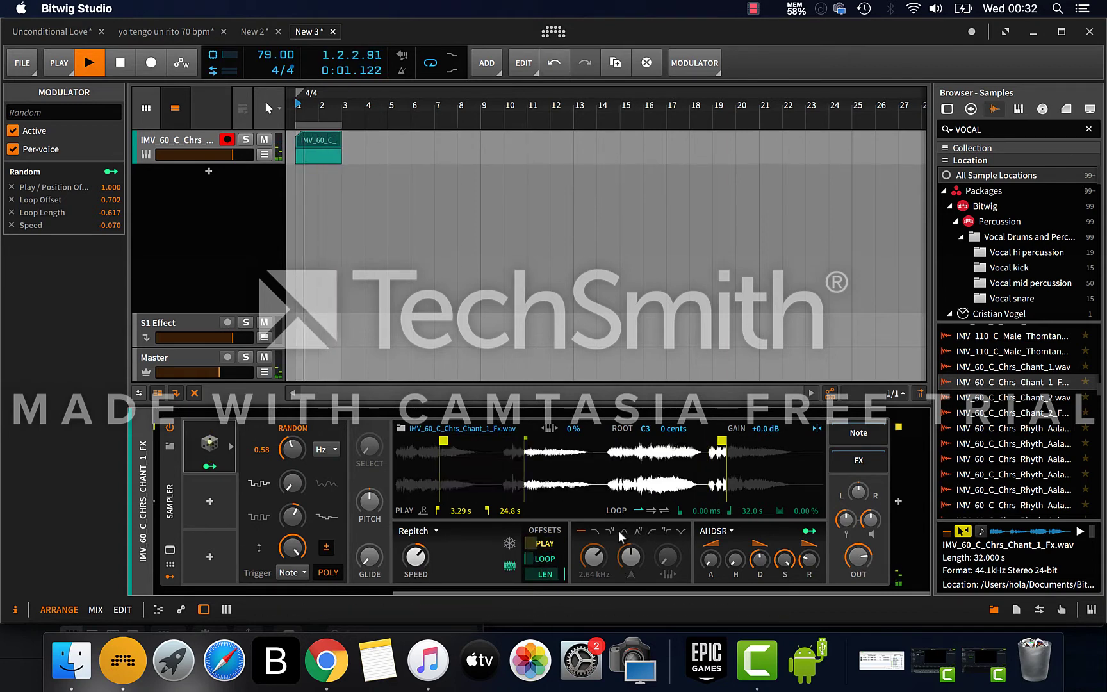
pyautogui.hscroll(-5, 397, 516)
pyautogui.hscroll(-1, 395, 511)
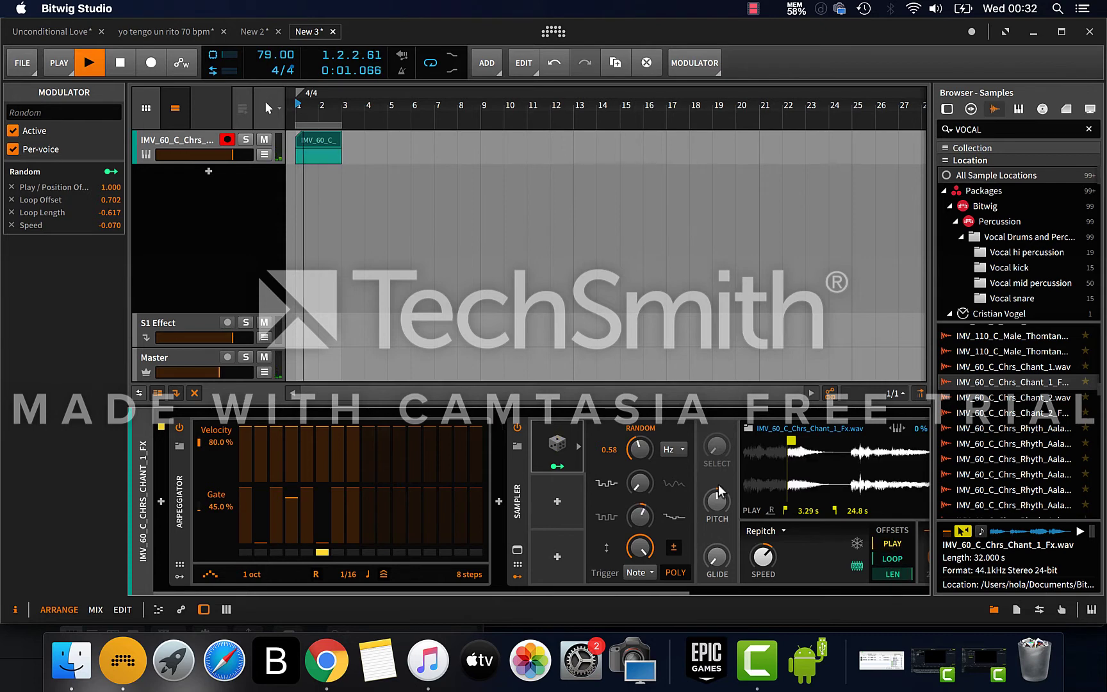
pyautogui.press('space')
pyautogui.hscroll(4, 718, 485)
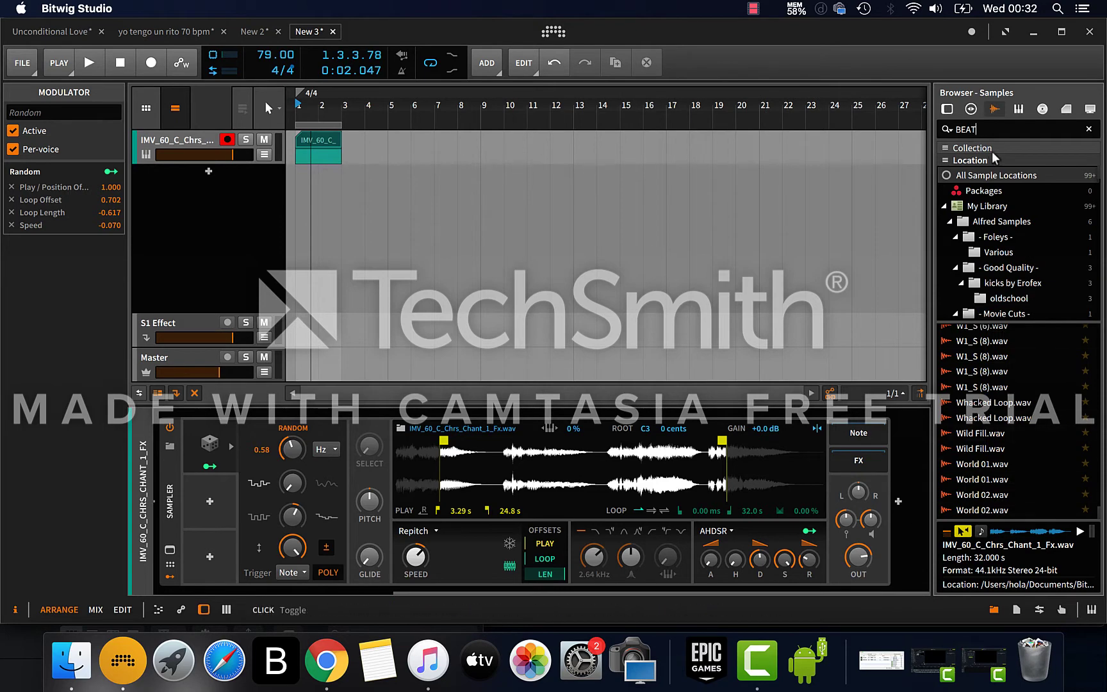
# Search the samples for "street", place Street Tip 65.wav on a new track at bar 1, and start playback
pyautogui.write('street')
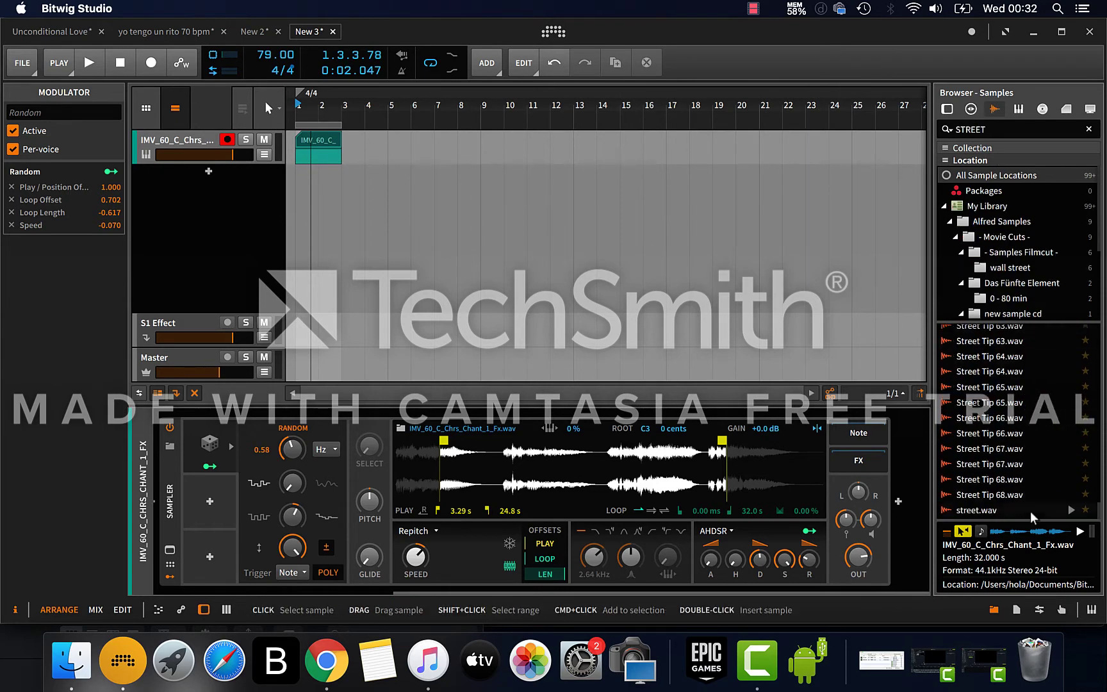
pyautogui.click(1012, 403)
pyautogui.moveTo(1009, 407); pyautogui.dragTo(317, 180)
pyautogui.press('space')
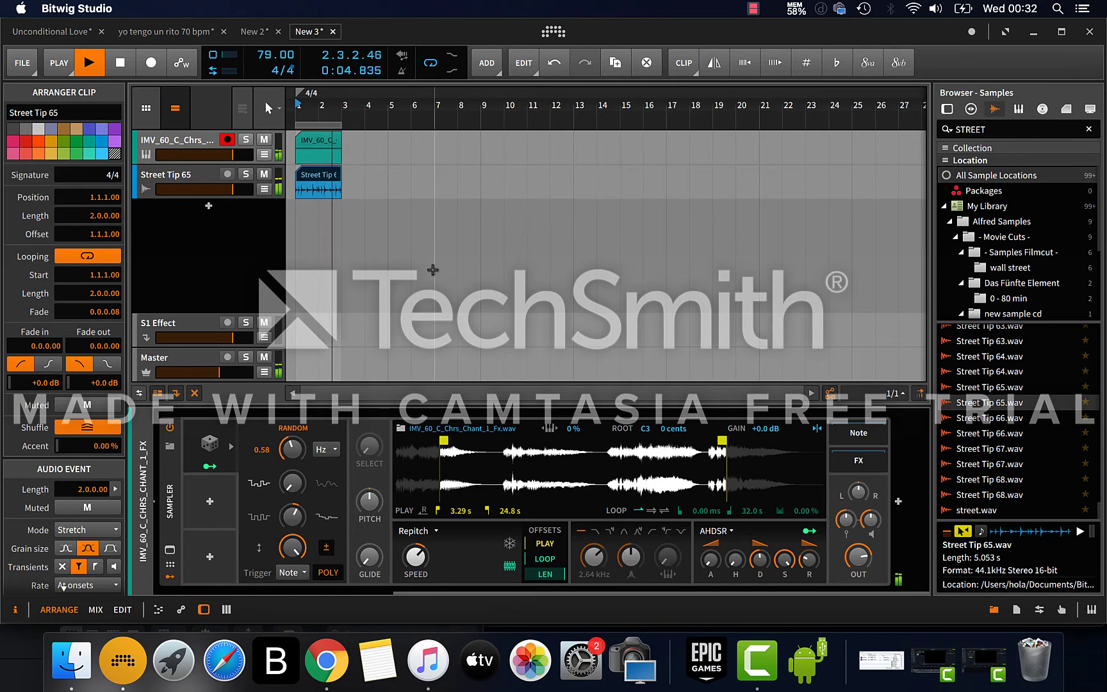
# Search the presets for "POLY", add a Polysynth on a new track, and set its filter frequency to 536 Hz
pyautogui.click(969, 109)
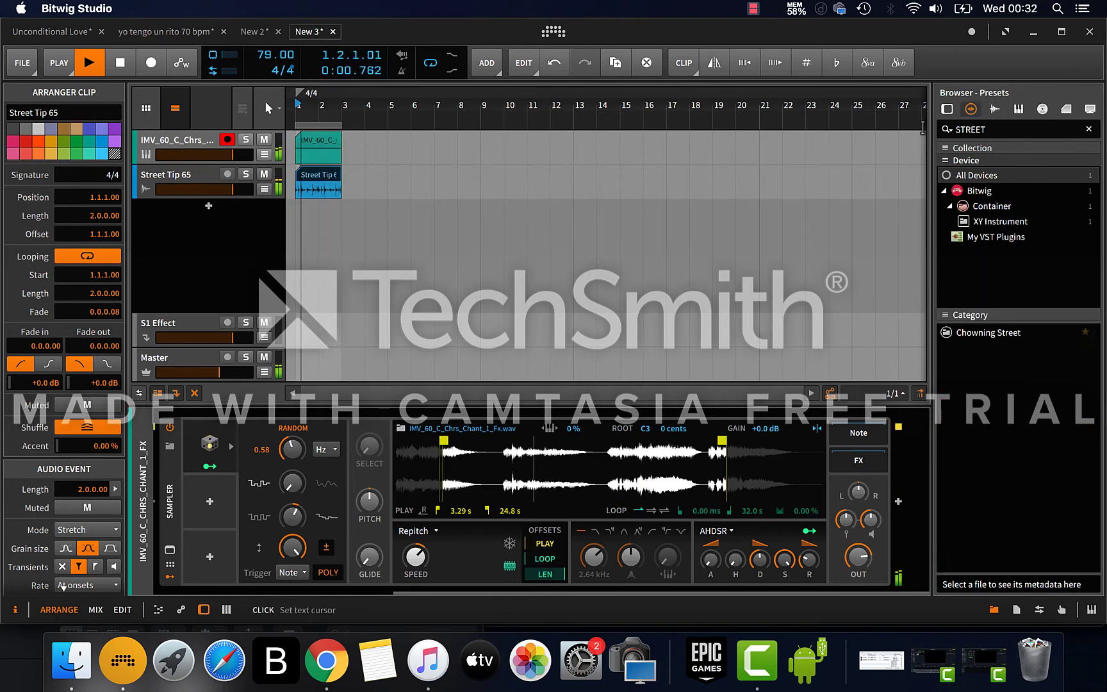
pyautogui.write('POLY')
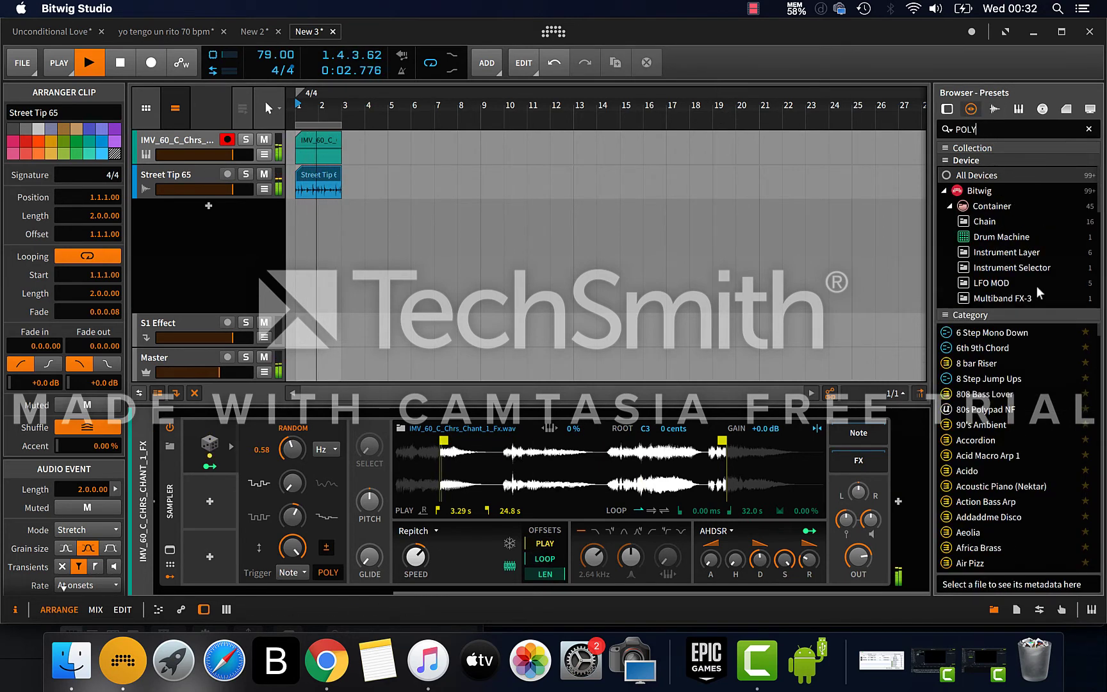
pyautogui.scroll(-5, 1037, 286)
pyautogui.moveTo(998, 208); pyautogui.dragTo(351, 210)
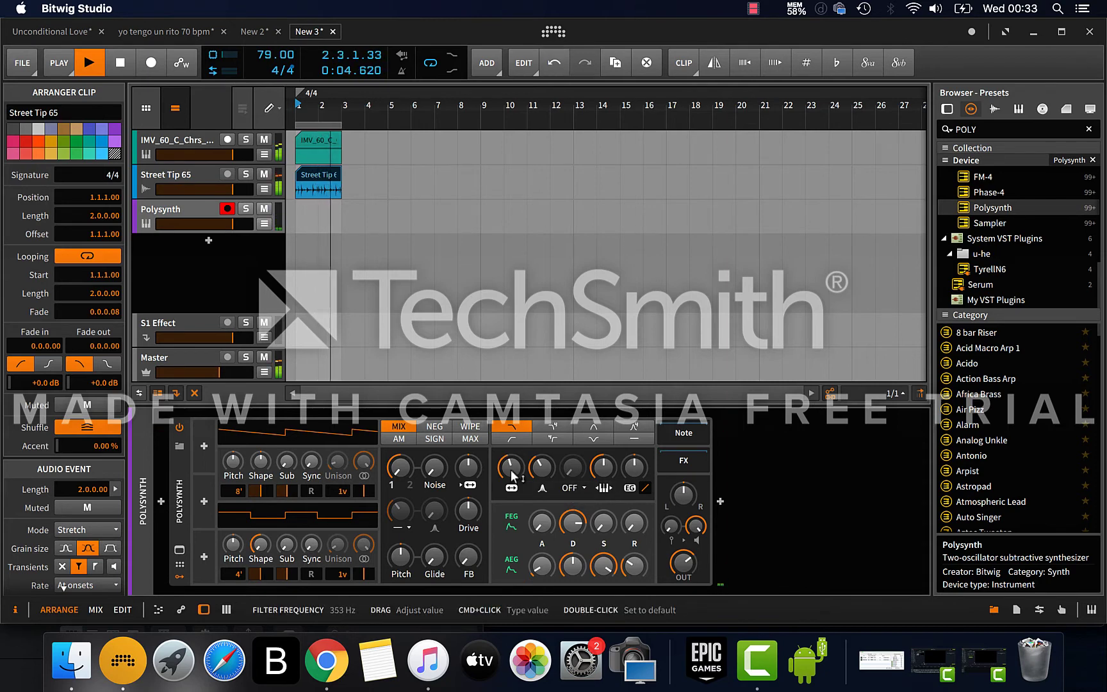
pyautogui.moveTo(510, 470); pyautogui.dragTo(510, 460)
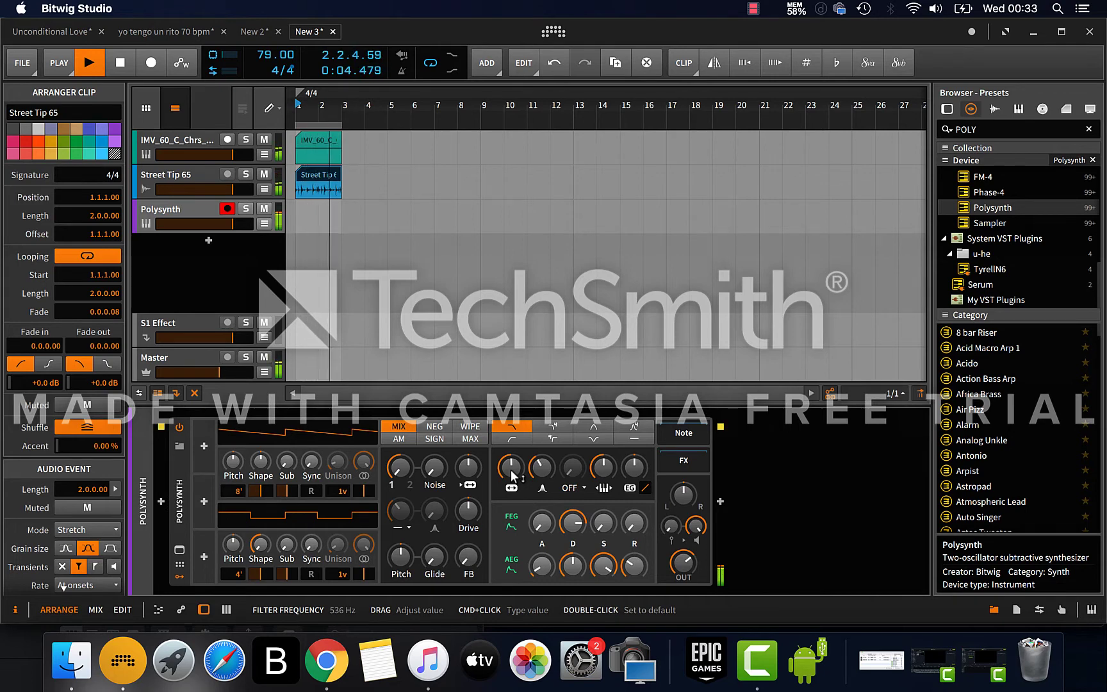
pyautogui.press('space')
# Add a Reverb after the Sampler on the chant track and play the loop
pyautogui.click(192, 142)
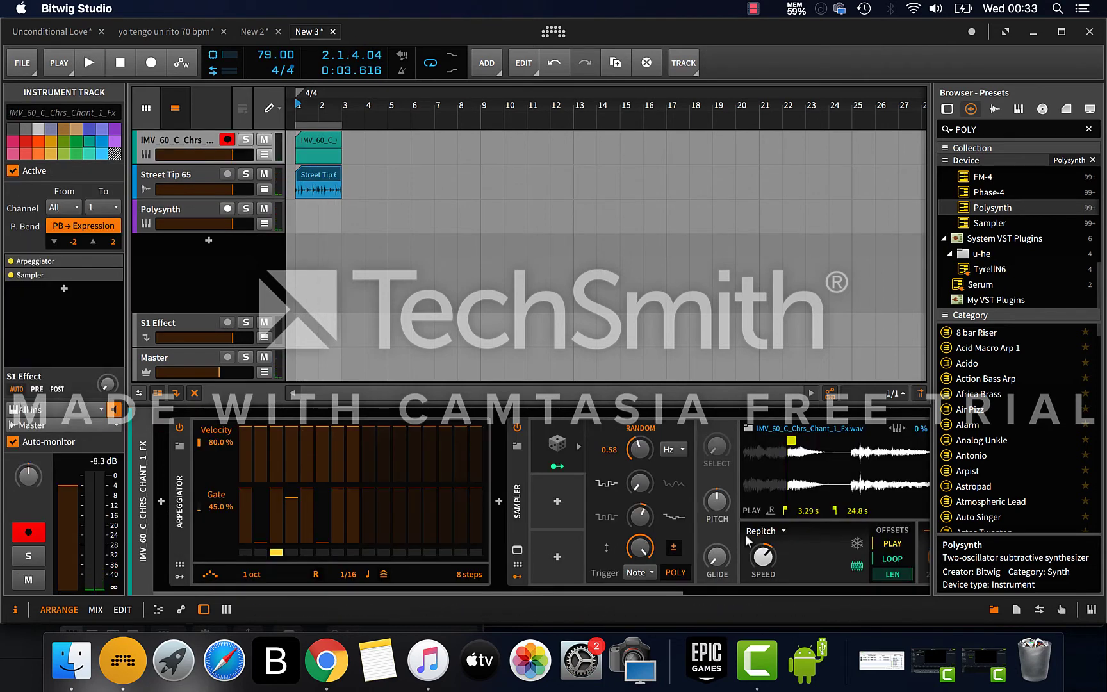
pyautogui.click(901, 500)
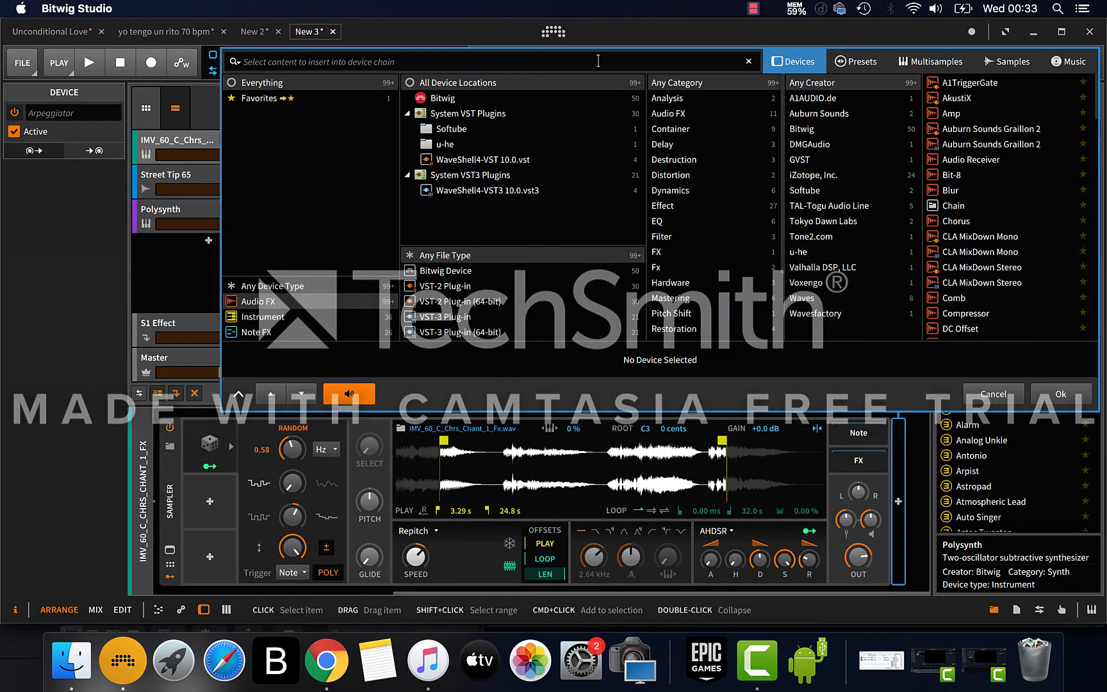
pyautogui.write('REV')
pyautogui.doubleClick(964, 84)
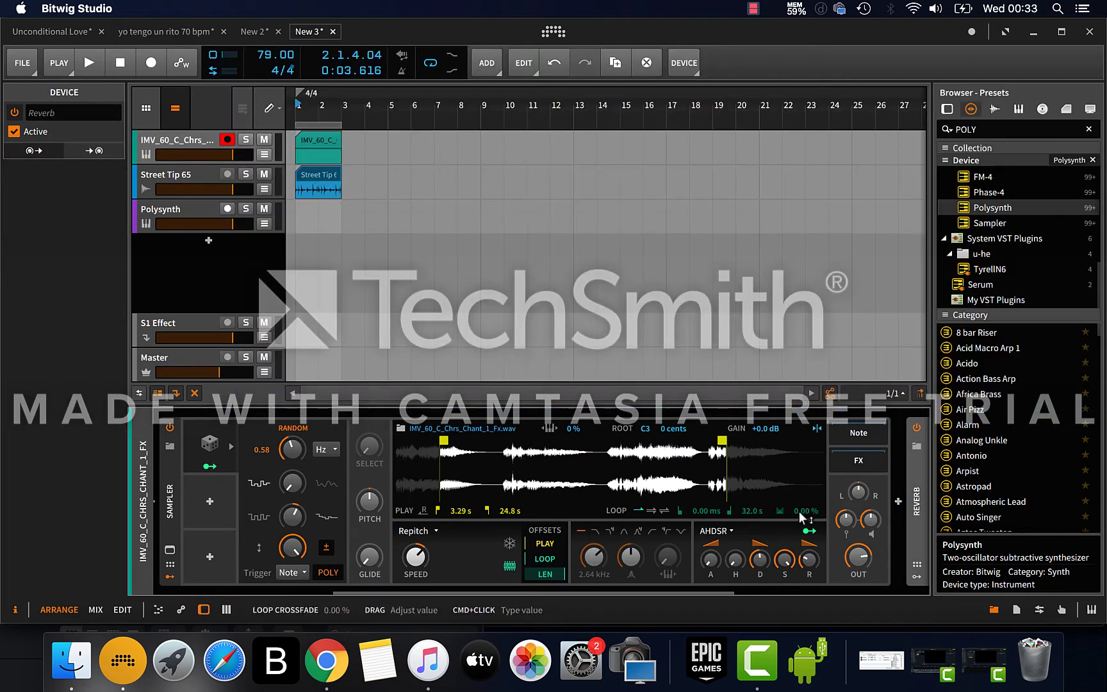
pyautogui.press('space')
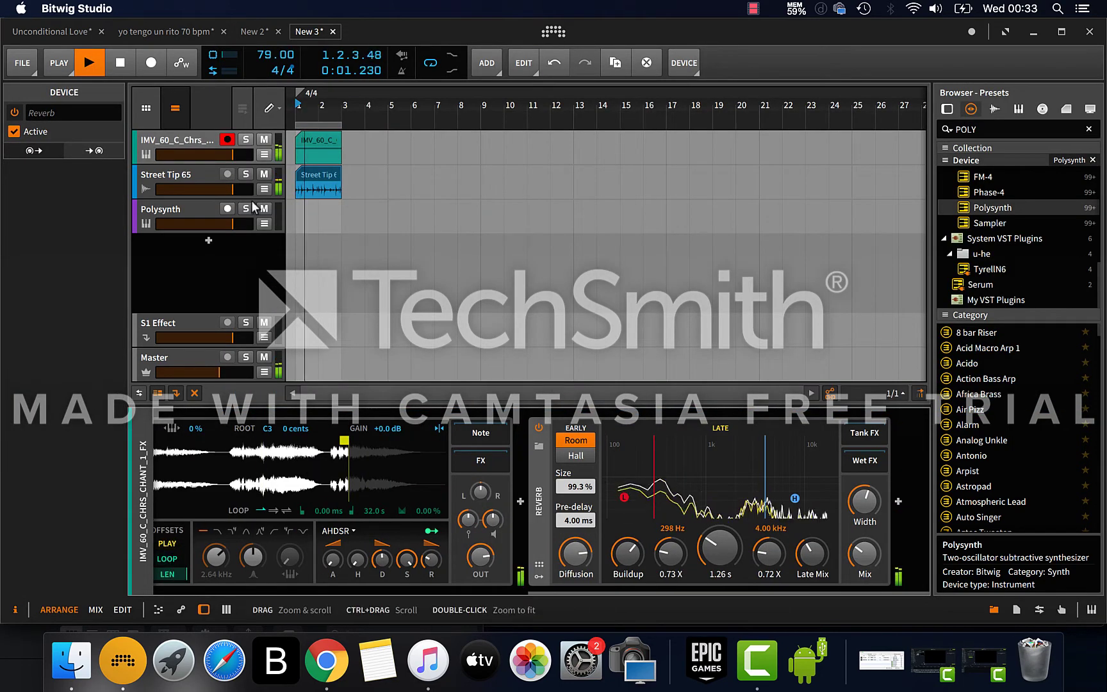
# Record a bass line on the Polysynth track over the two-bar loop
pyautogui.click(179, 208)
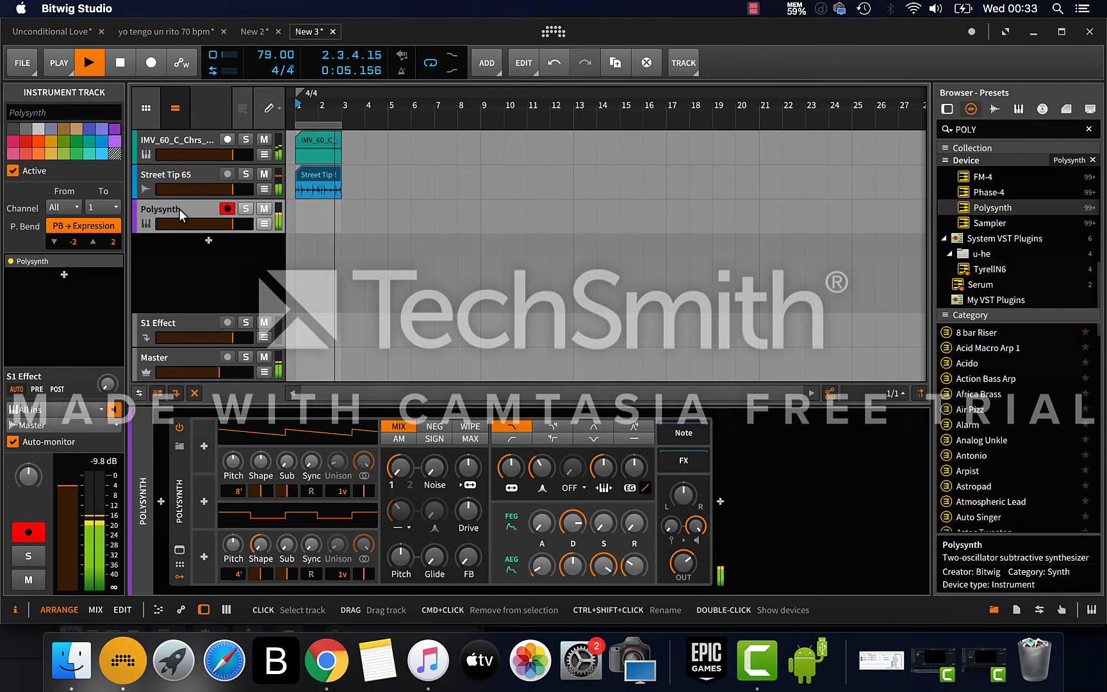
pyautogui.press('space')
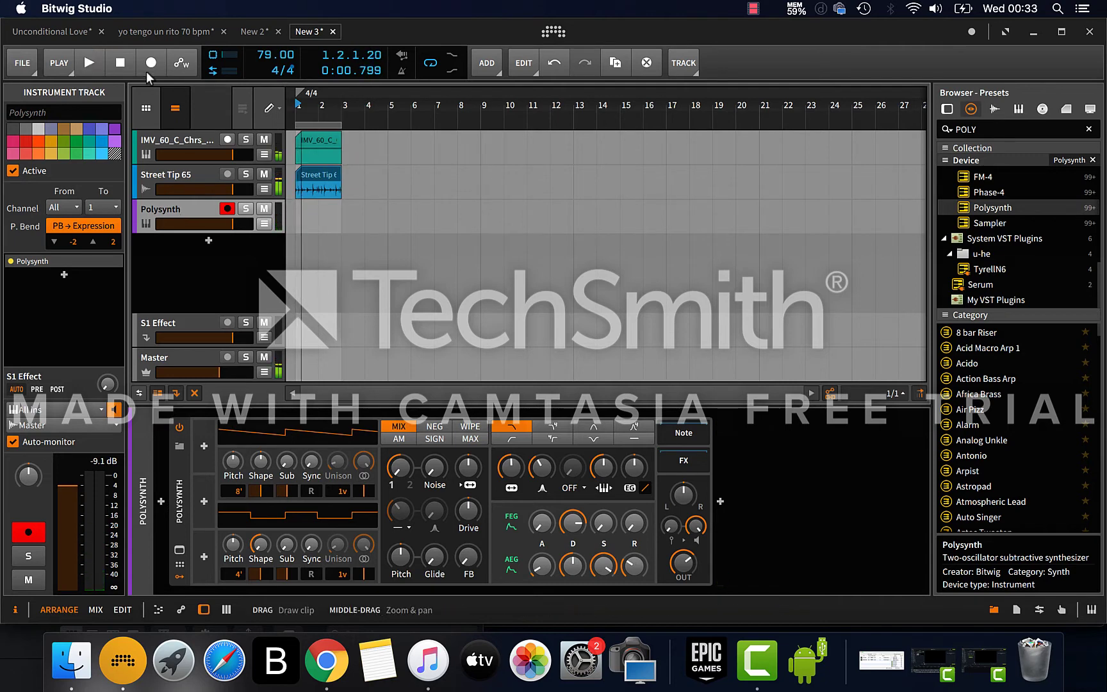
pyautogui.click(150, 64)
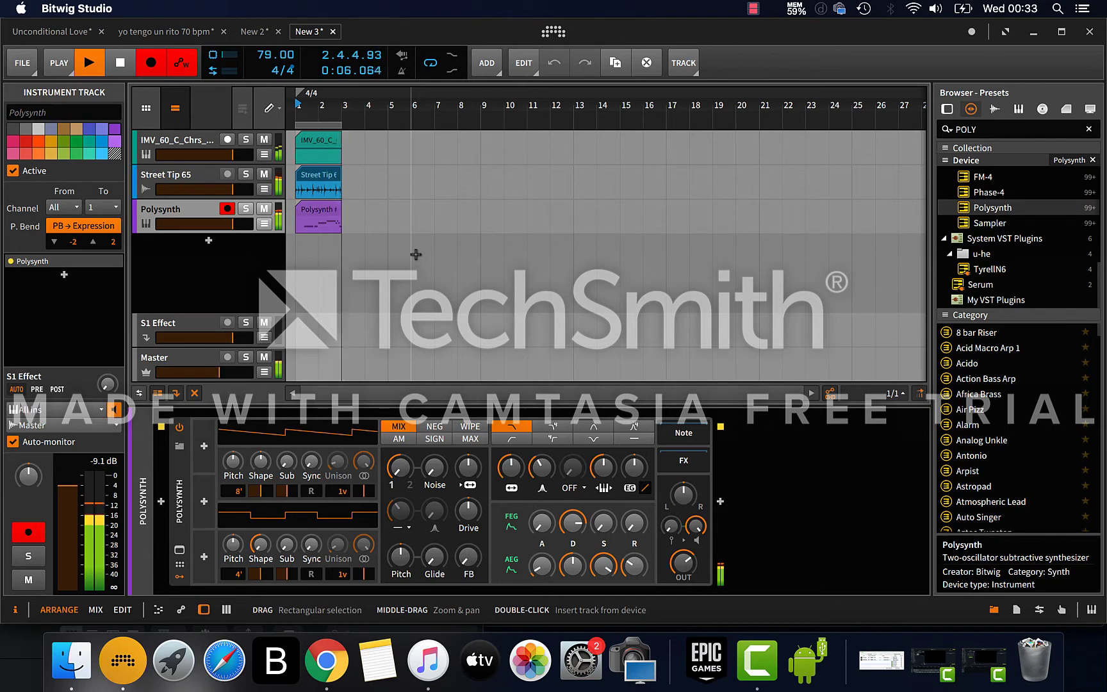
pyautogui.press('space')
# Draw a D#0 note at the start of the recorded Polysynth clip and play the loop
pyautogui.doubleClick(318, 218)
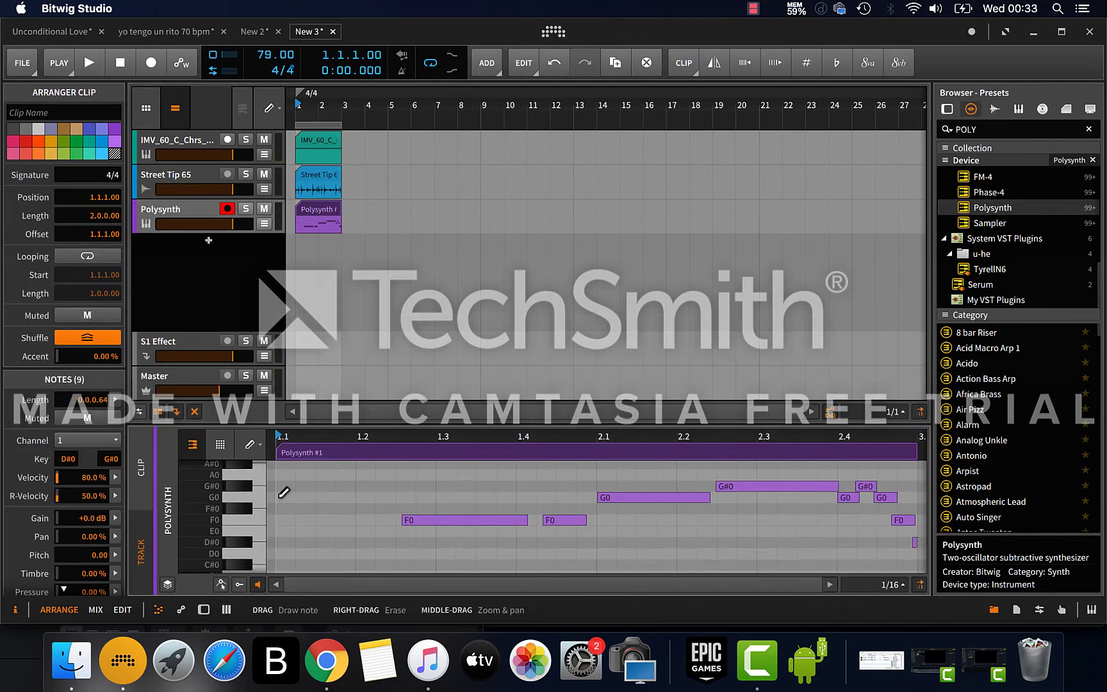
pyautogui.click(286, 542)
pyautogui.press('space')
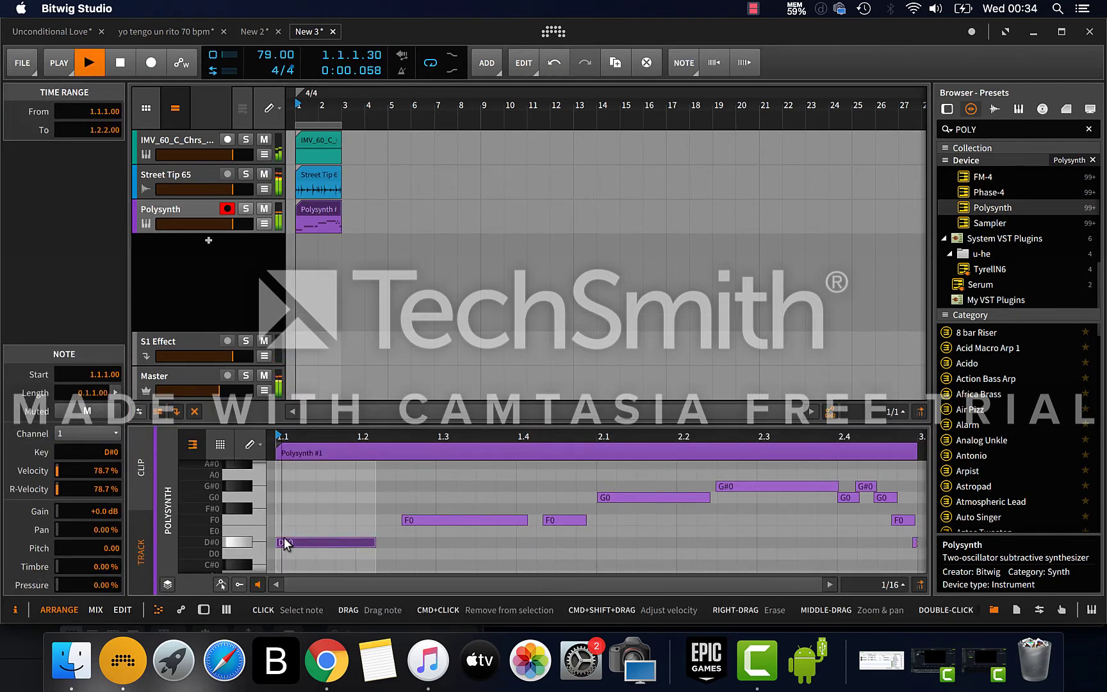
# Select all notes in the Polysynth clip and quantize their start times to the 1/16 grid
pyautogui.press('1')
pyautogui.click(415, 498)
pyautogui.press('super+a')
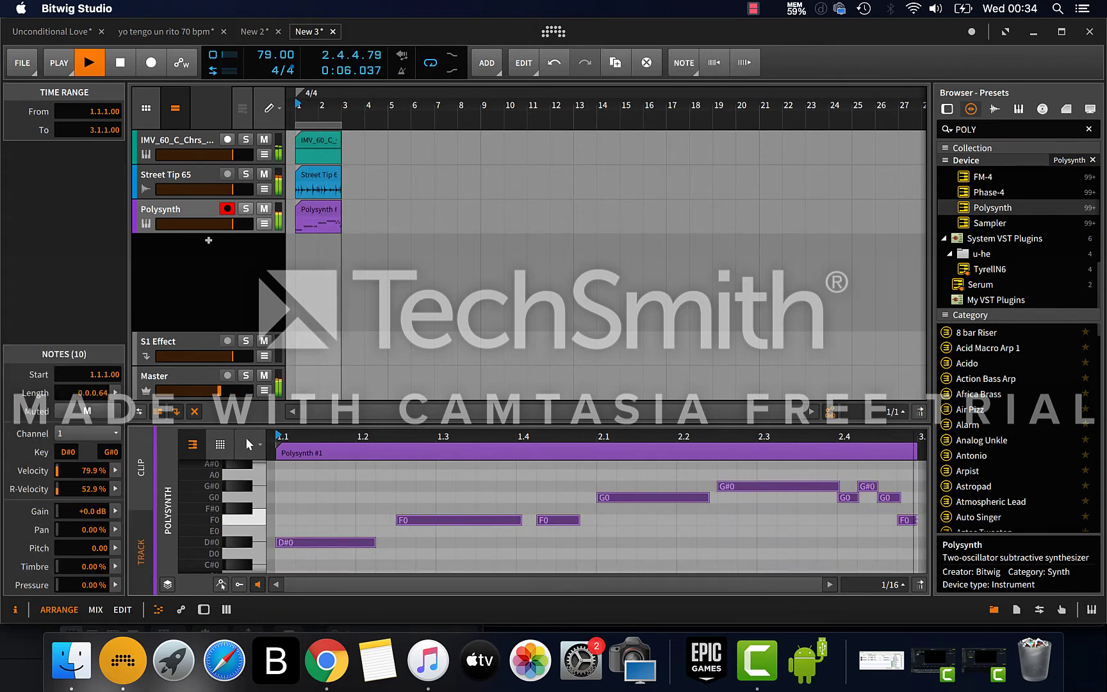
# Add a Random modulator to the Arpeggiator on the chant track
pyautogui.click(204, 142)
pyautogui.press('d')
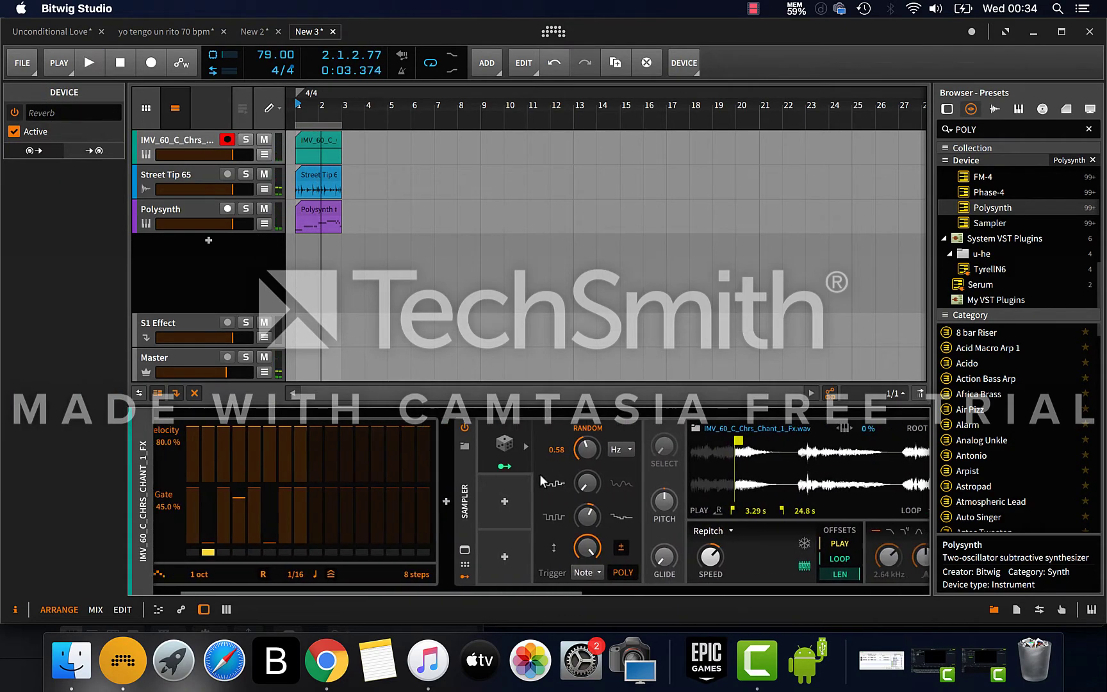
pyautogui.hscroll(5, 540, 475)
pyautogui.hscroll(-6, 540, 474)
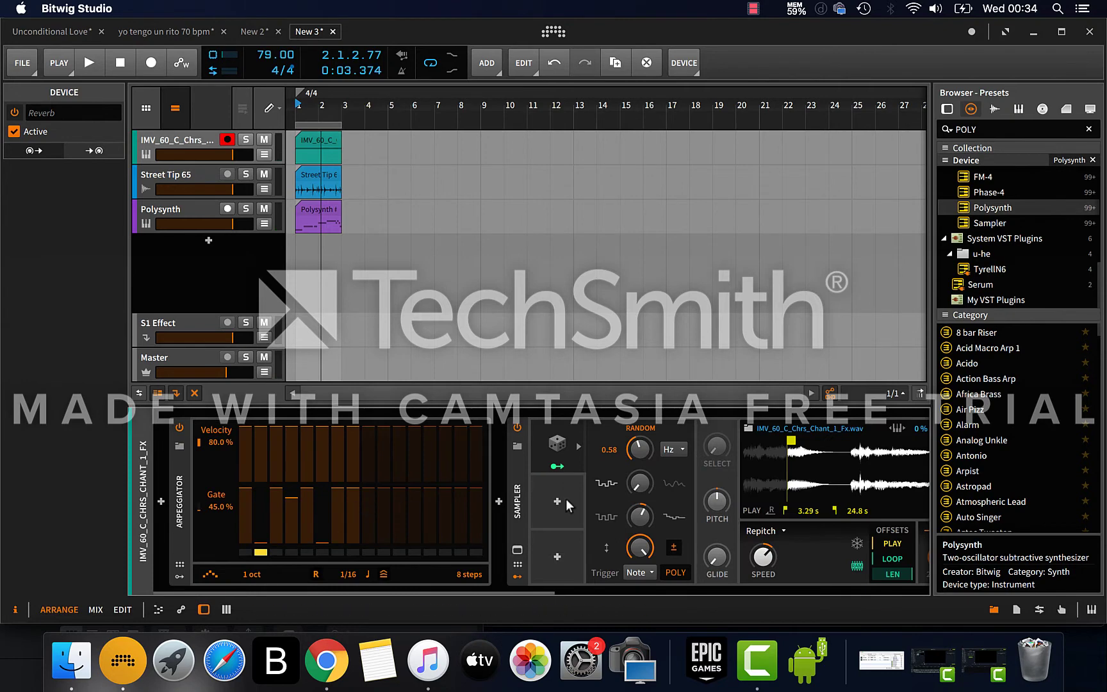
pyautogui.hscroll(5, 566, 499)
pyautogui.hscroll(-5, 566, 498)
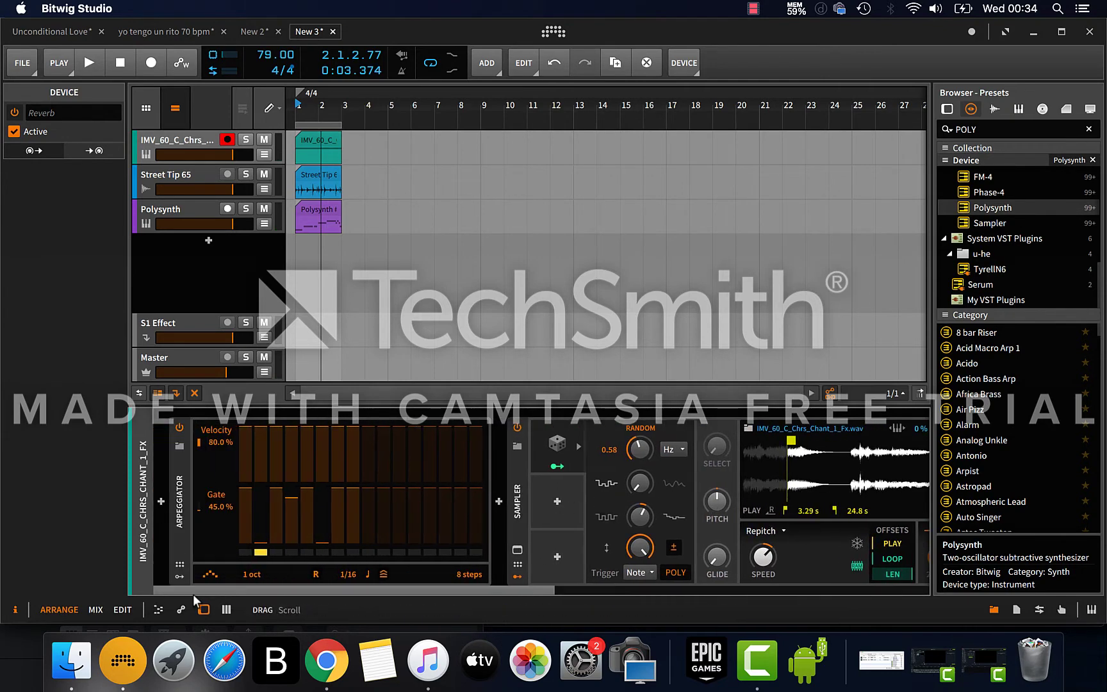
pyautogui.click(178, 576)
pyautogui.click(203, 456)
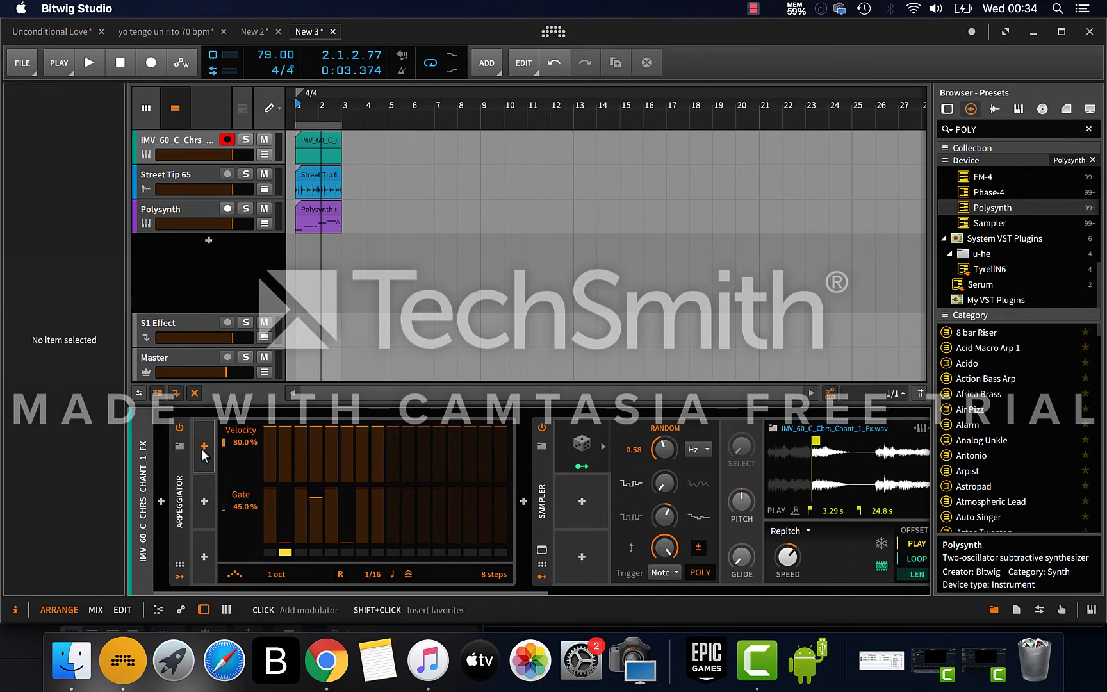
pyautogui.click(202, 450)
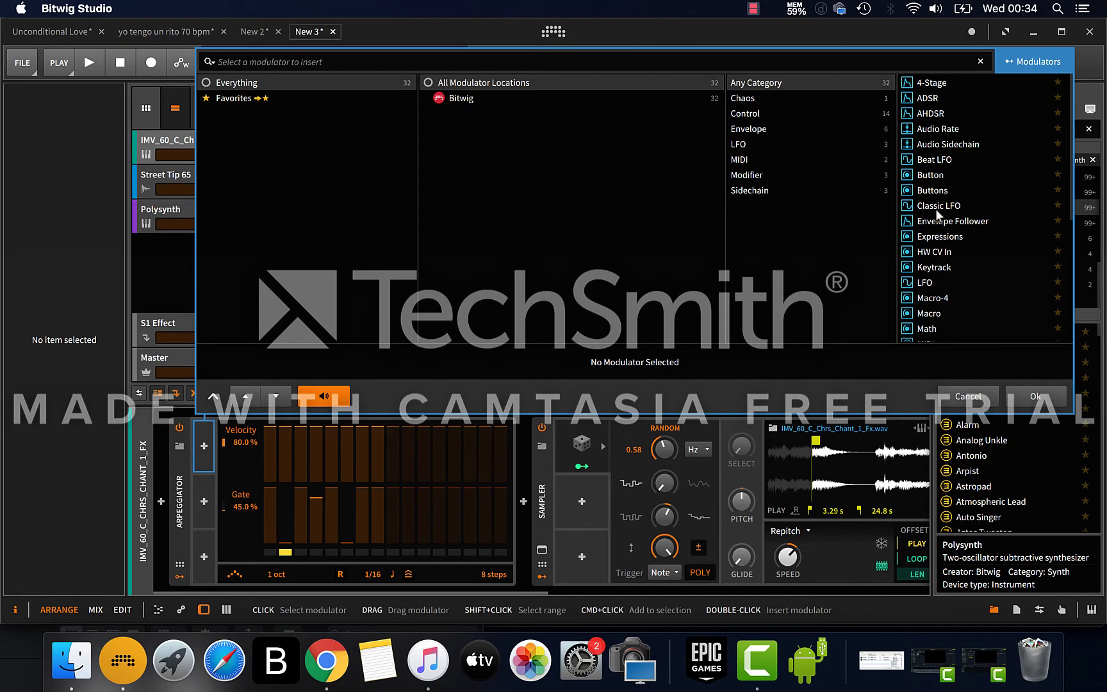
pyautogui.scroll(-5, 935, 208)
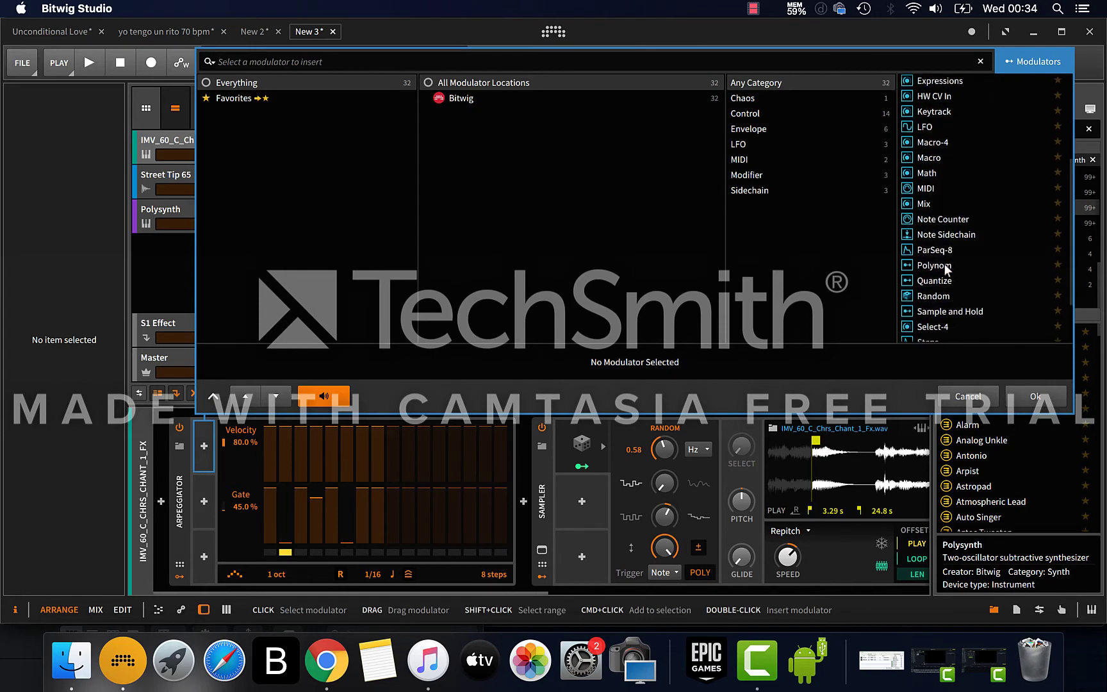
pyautogui.doubleClick(936, 296)
# Map the Random modulator to the Arpeggiator's global gate by 1.370 and global velocity by 0.453, with the velocity at 54.0 %
pyautogui.click(219, 466)
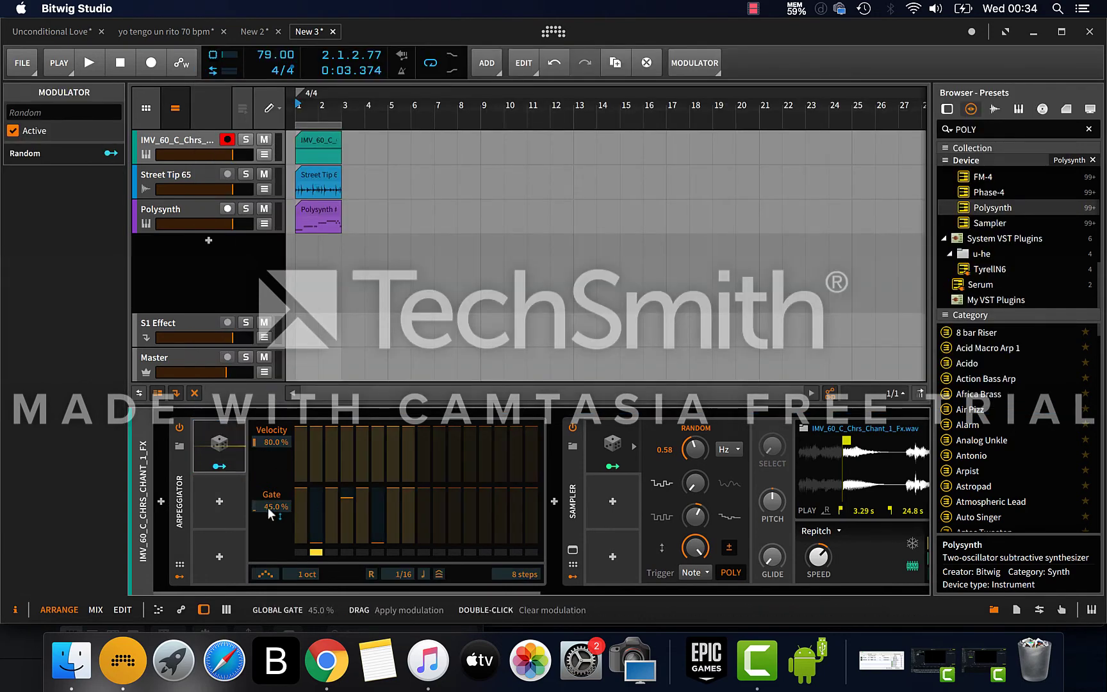
pyautogui.moveTo(272, 512); pyautogui.dragTo(268, 509)
pyautogui.click(221, 466)
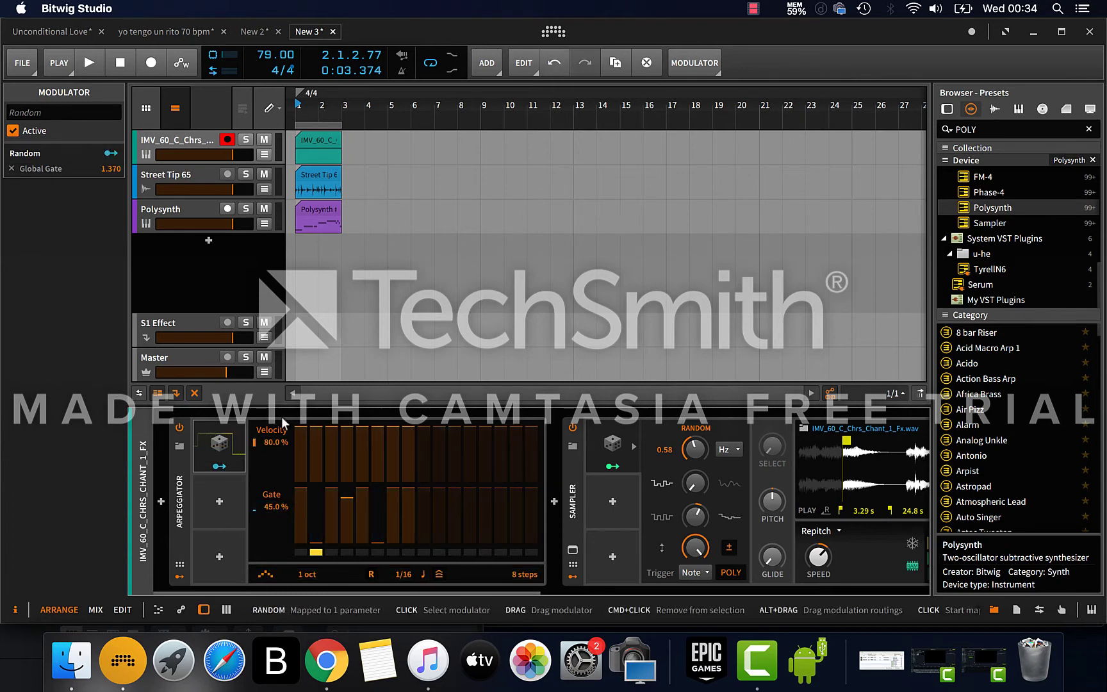
pyautogui.moveTo(275, 447)
pyautogui.mouseDown()
pyautogui.moveTo(274, 479)
pyautogui.moveTo(268, 438)
pyautogui.mouseUp()
pyautogui.click(219, 467)
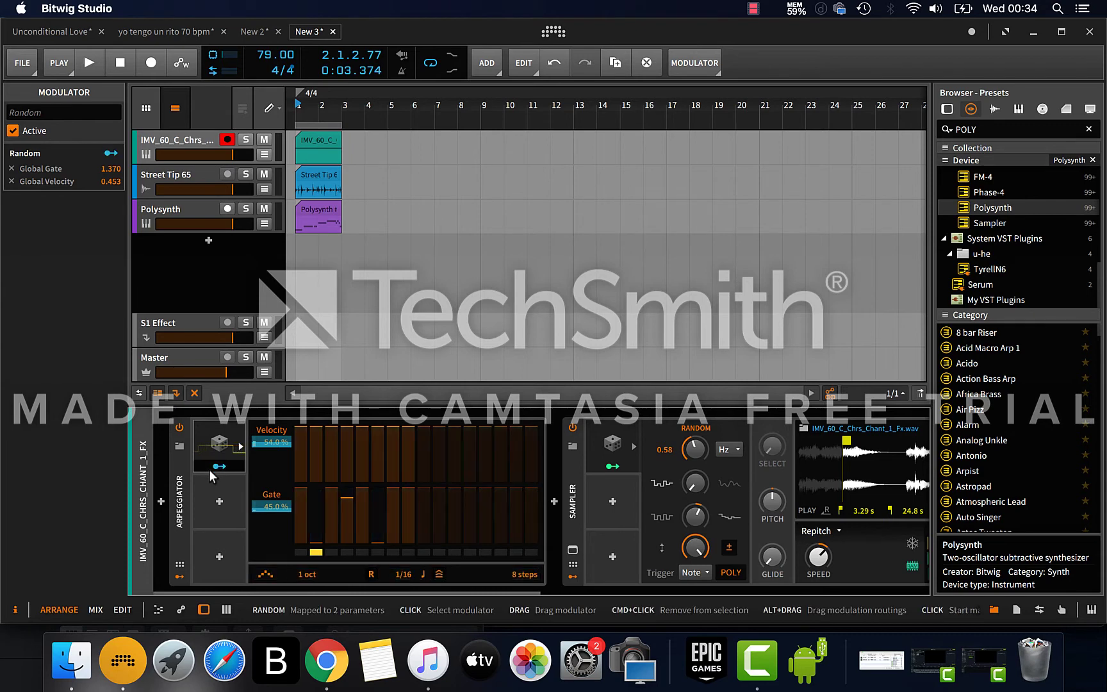
# Play the loop and review the chant track's device chain from the Arpeggiator through the Sampler to the Reverb
pyautogui.press('space')
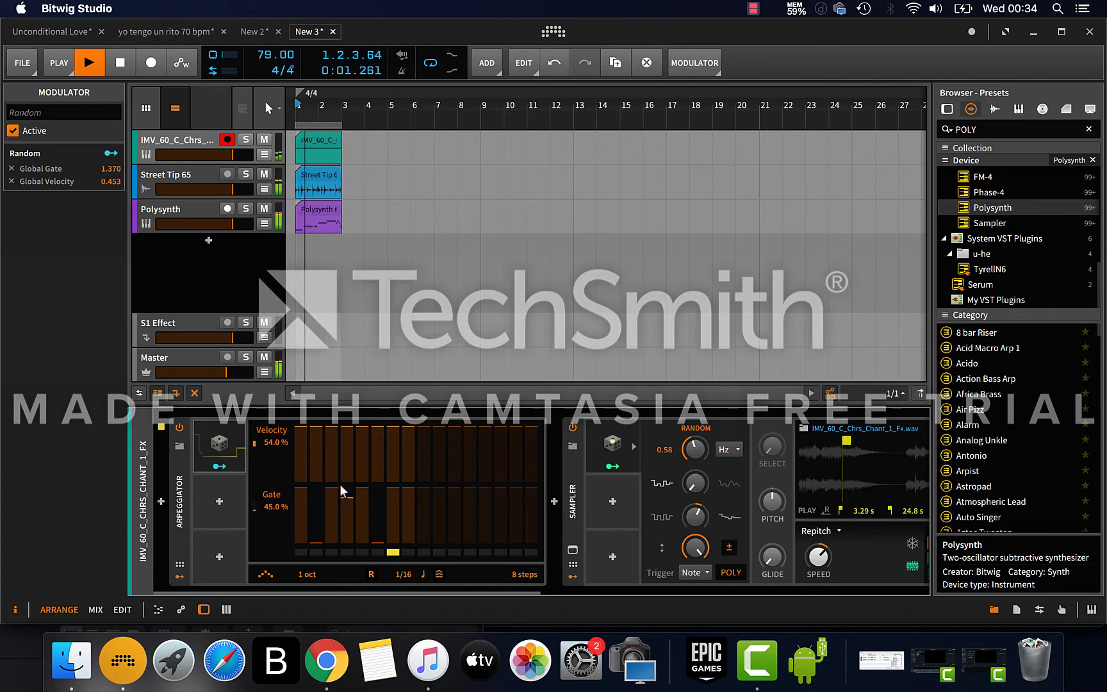
pyautogui.hscroll(5, 583, 459)
pyautogui.hscroll(3, 583, 459)
pyautogui.hscroll(-6, 583, 459)
pyautogui.press('space')
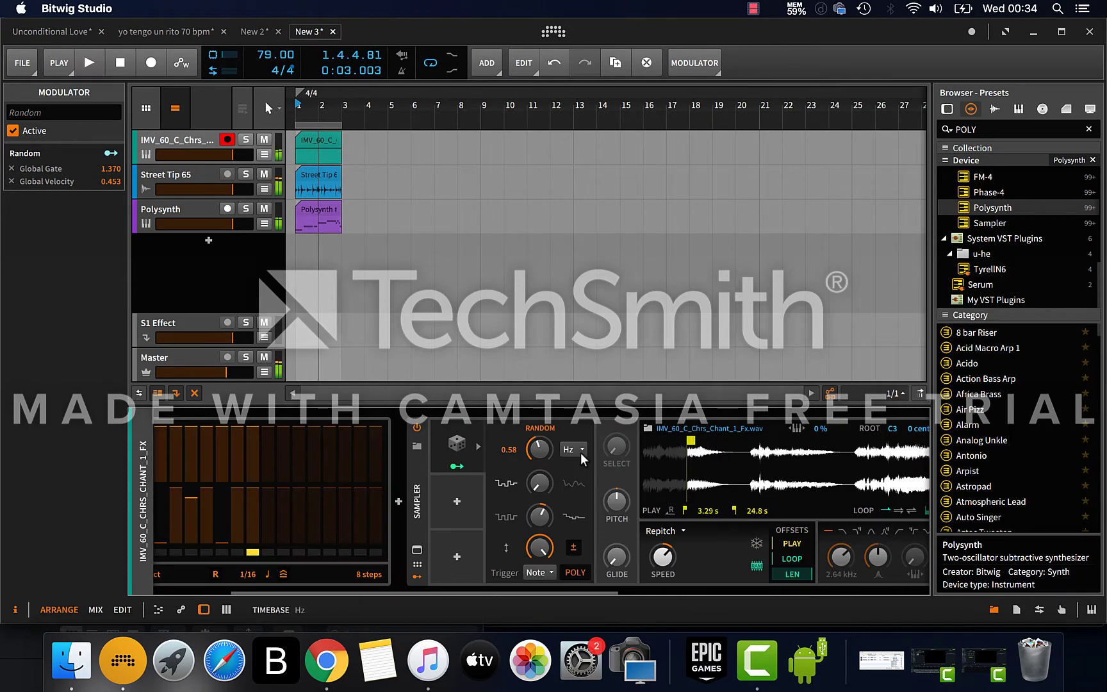
pyautogui.hscroll(5, 583, 458)
pyautogui.hscroll(-7, 583, 458)
pyautogui.hscroll(5, 583, 458)
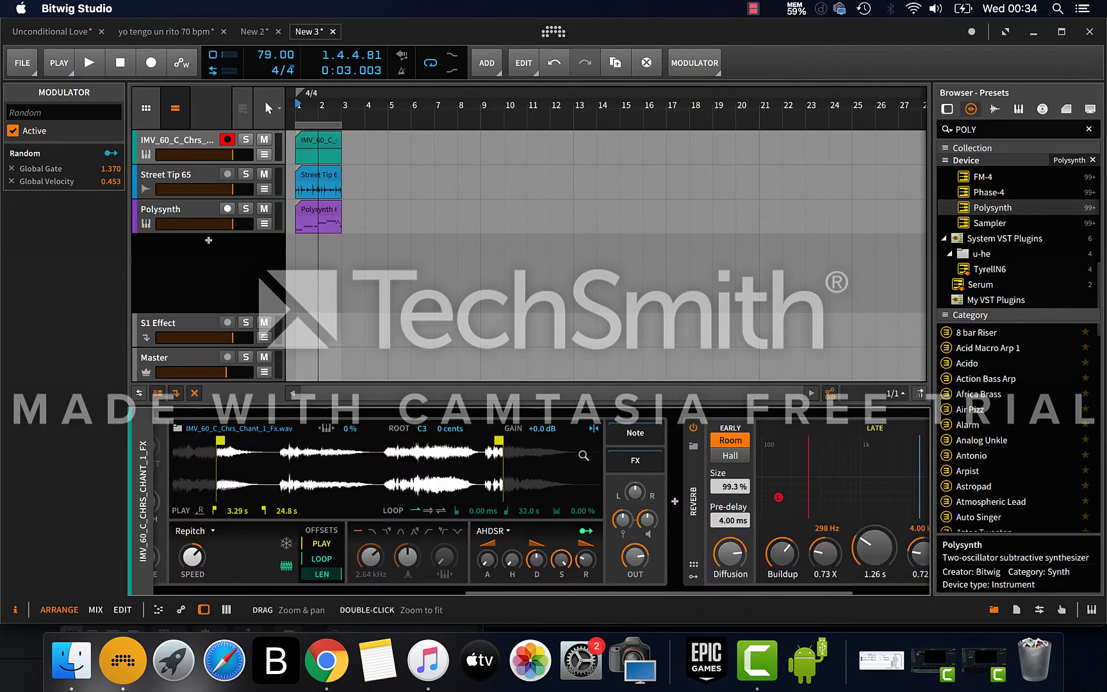
pyautogui.hscroll(-4, 583, 459)
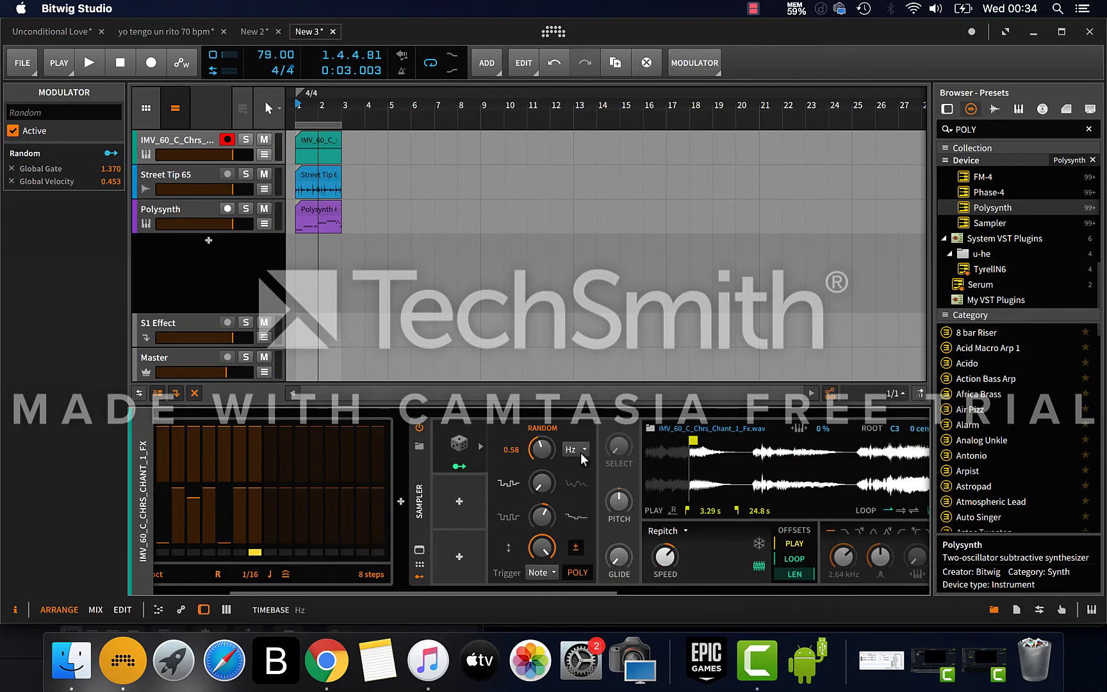
# Place a copy of the chant clip at bar 5 and scale it to a length of 16 bars
pyautogui.moveTo(309, 141); pyautogui.dragTo(411, 143)
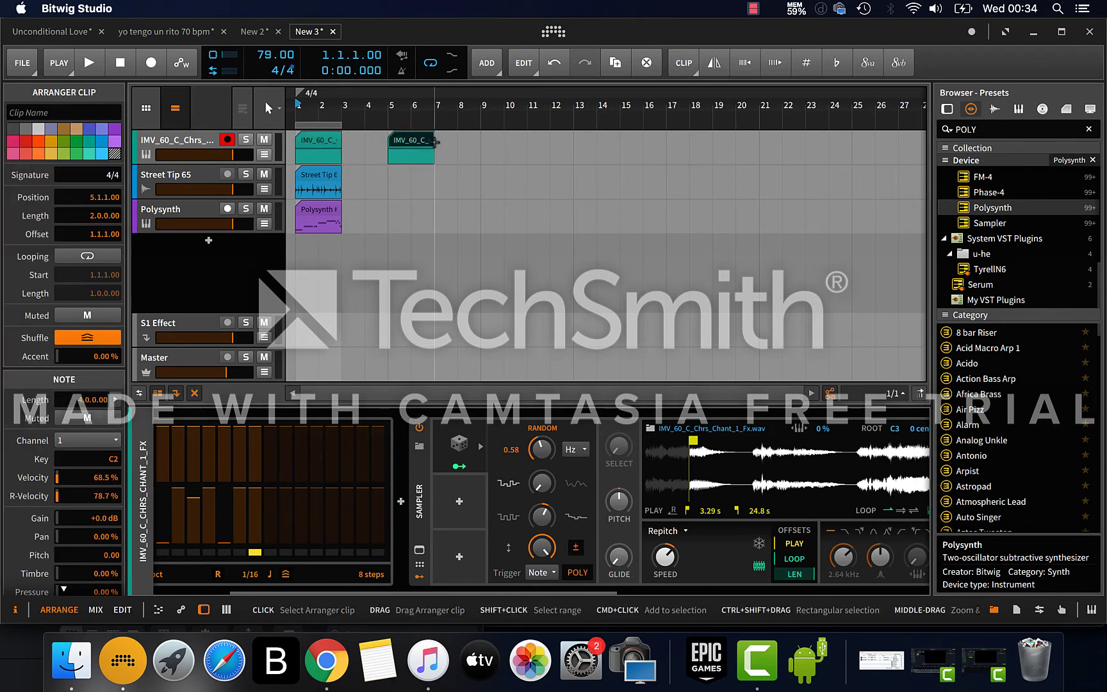
pyautogui.doubleClick(775, 63)
pyautogui.doubleClick(773, 67)
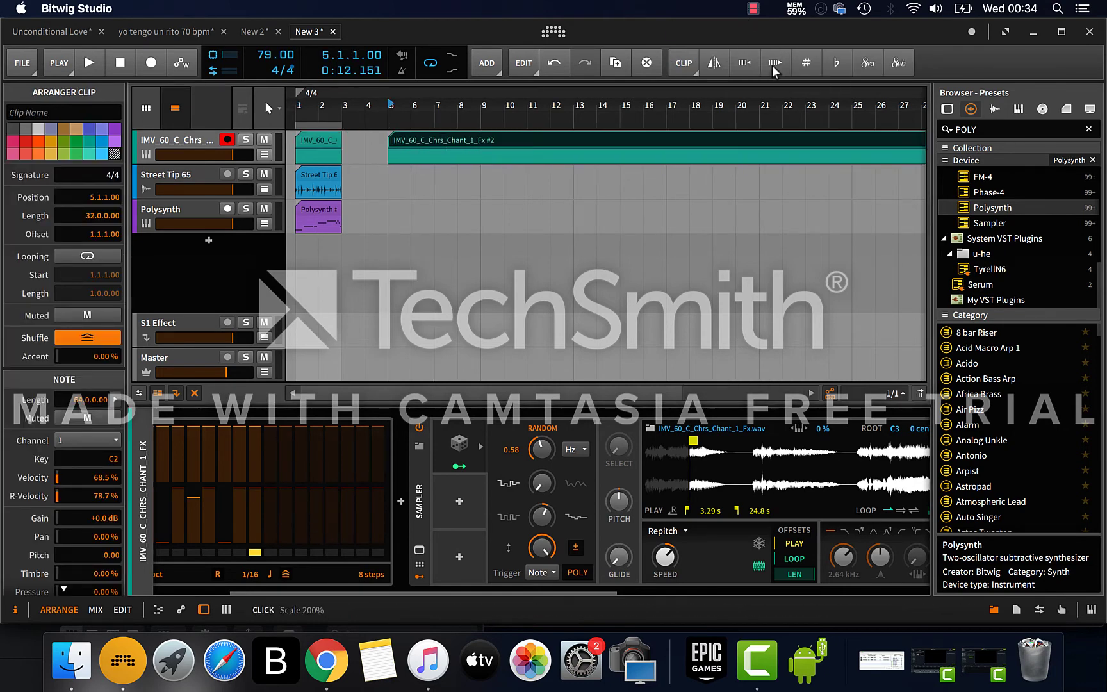
pyautogui.moveTo(643, 118); pyautogui.dragTo(643, 90)
pyautogui.click(738, 60)
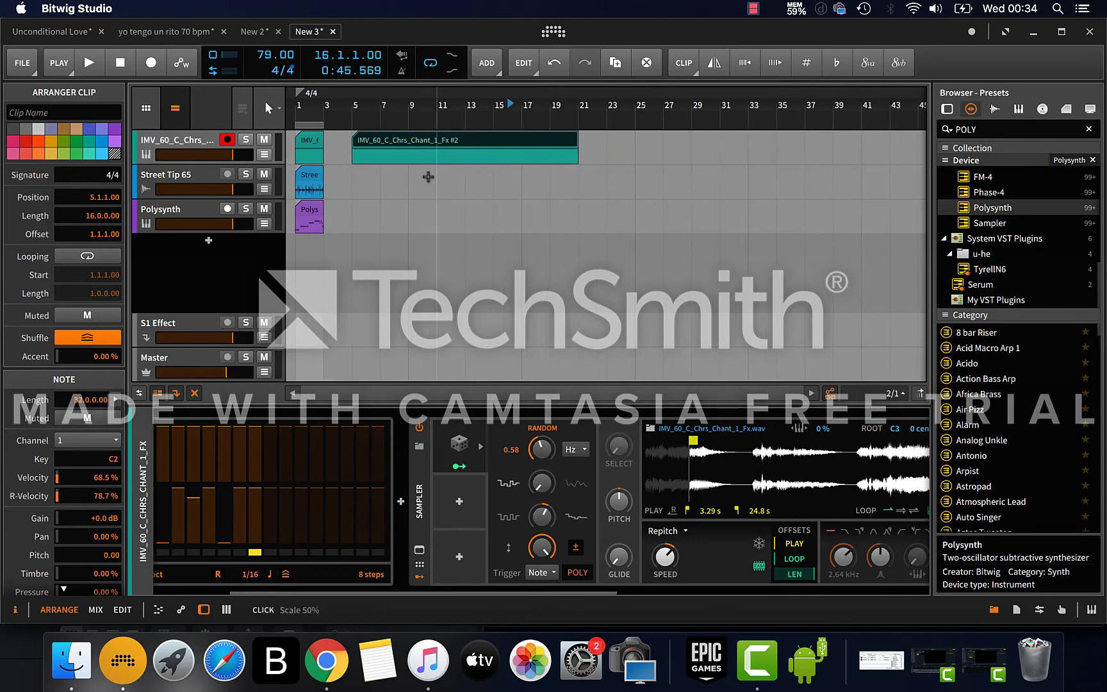
# Bounce the 16-bar chant clip to a new audio track and move the bounced clip to bar 1
pyautogui.rightClick(440, 143)
pyautogui.click(487, 450)
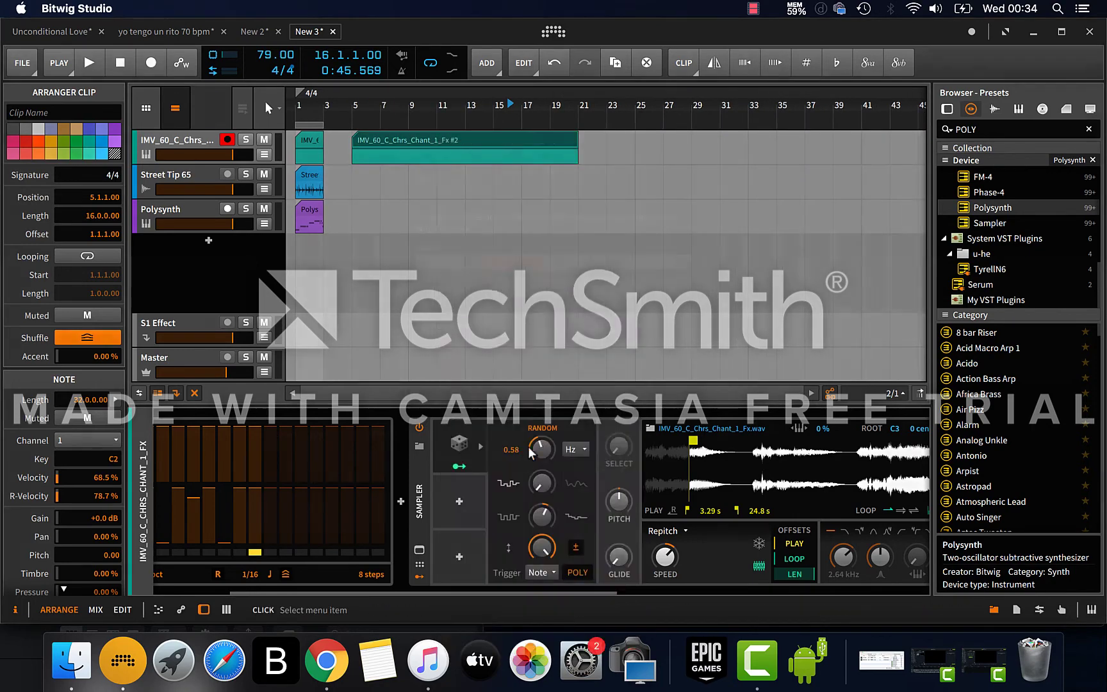
pyautogui.click(605, 262)
pyautogui.click(648, 480)
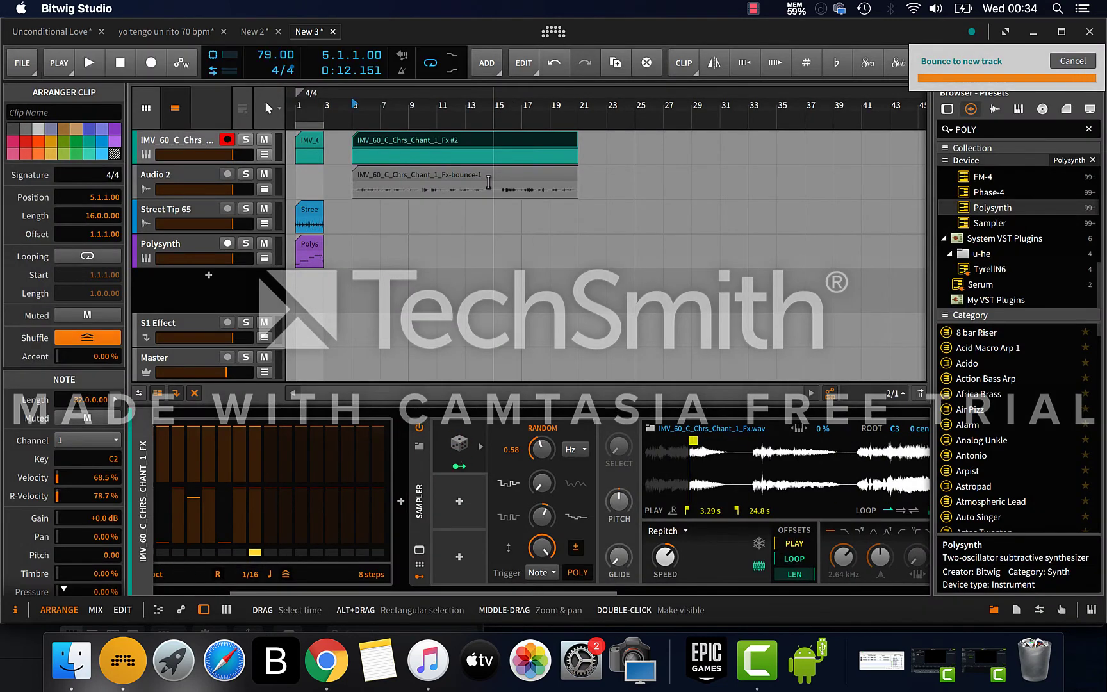
pyautogui.moveTo(396, 176); pyautogui.dragTo(334, 178)
# Duplicate the two-bar Street Tip 65 and Polysynth clips repeatedly until they fill the arrangement up to bar 17
pyautogui.press('2')
pyautogui.moveTo(298, 219); pyautogui.dragTo(319, 249)
pyautogui.press('super+d')
pyautogui.press('super+d')
pyautogui.press('super+d')
pyautogui.press('super+d')
pyautogui.press('super+d')
pyautogui.press('super+d')
pyautogui.press('super+d')
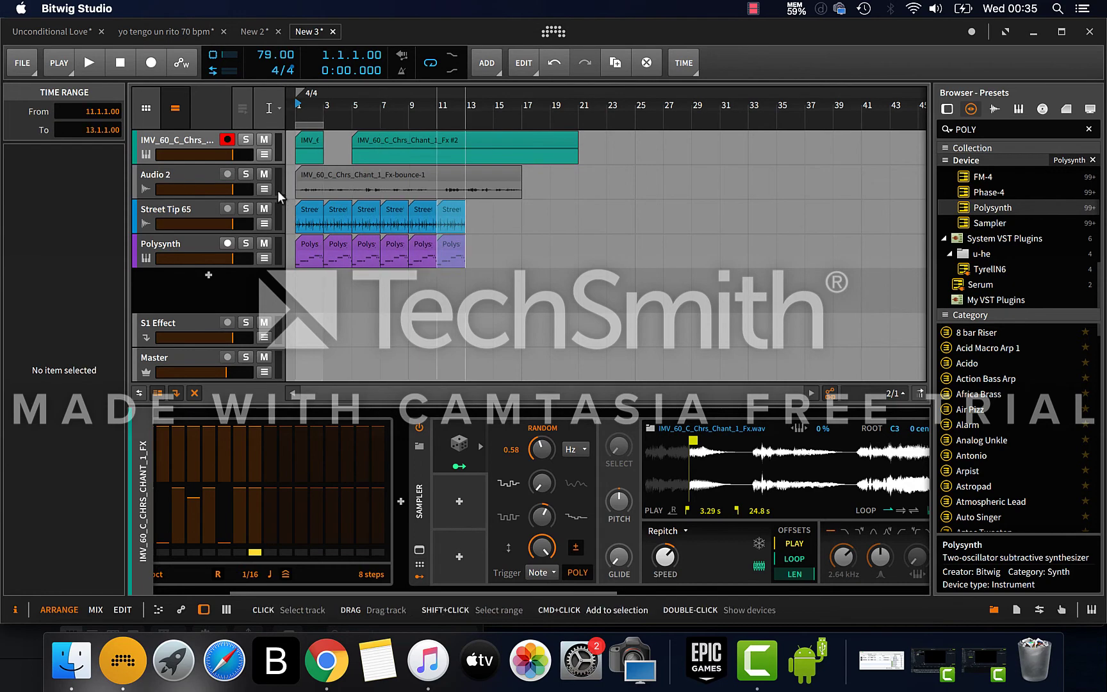
# Mute the original chant Sampler track and play the arrangement with the bounced audio
pyautogui.click(264, 140)
pyautogui.press('space')
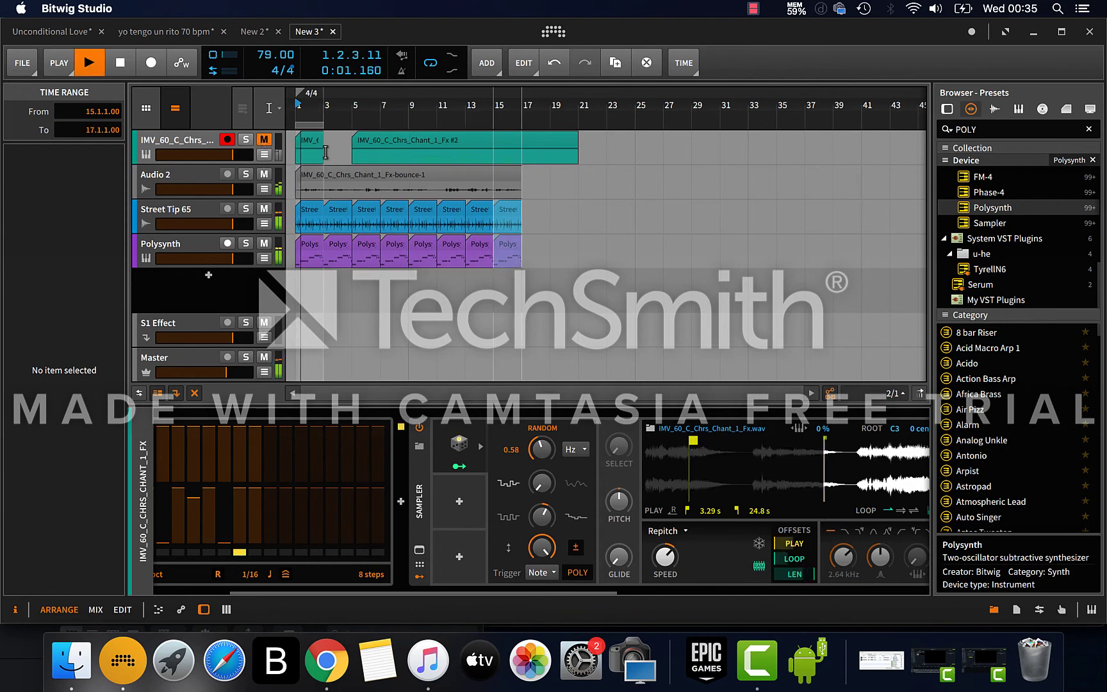
pyautogui.press('1')
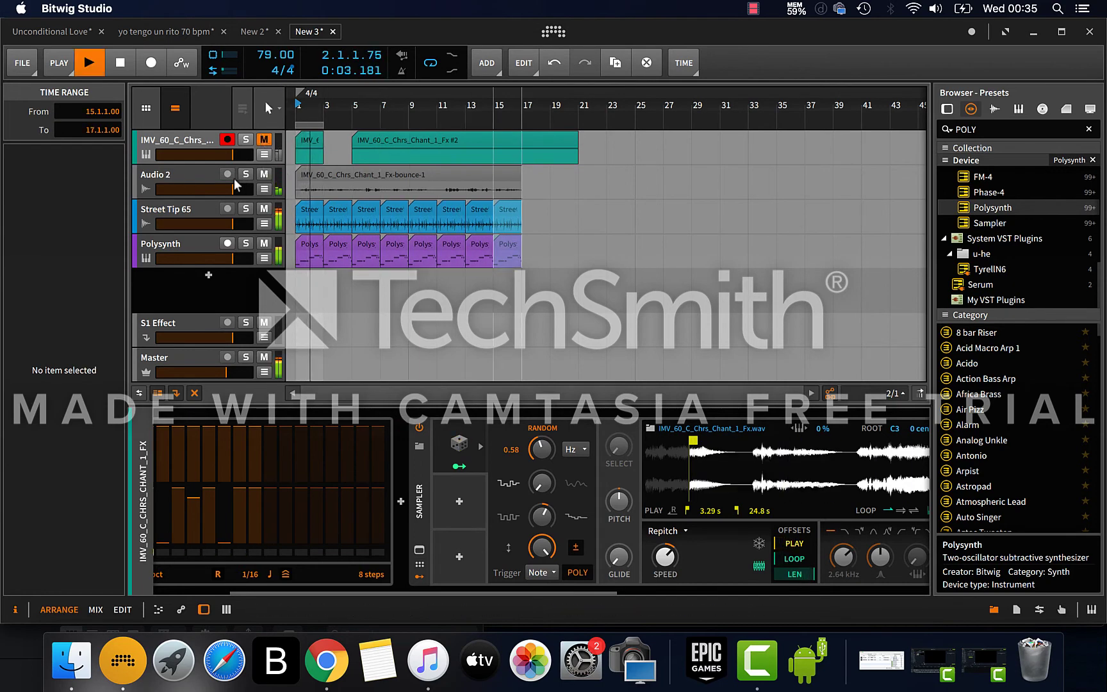
# Add a Peak Limiter with adjusted gain and a -5.2 dB ceiling to the Audio 2 track, and turn off arranger looping
pyautogui.click(242, 183)
pyautogui.moveTo(984, 129); pyautogui.dragTo(776, 120)
pyautogui.write('LIM')
pyautogui.moveTo(999, 210); pyautogui.dragTo(410, 541)
pyautogui.moveTo(217, 570); pyautogui.dragTo(222, 558)
pyautogui.click(431, 64)
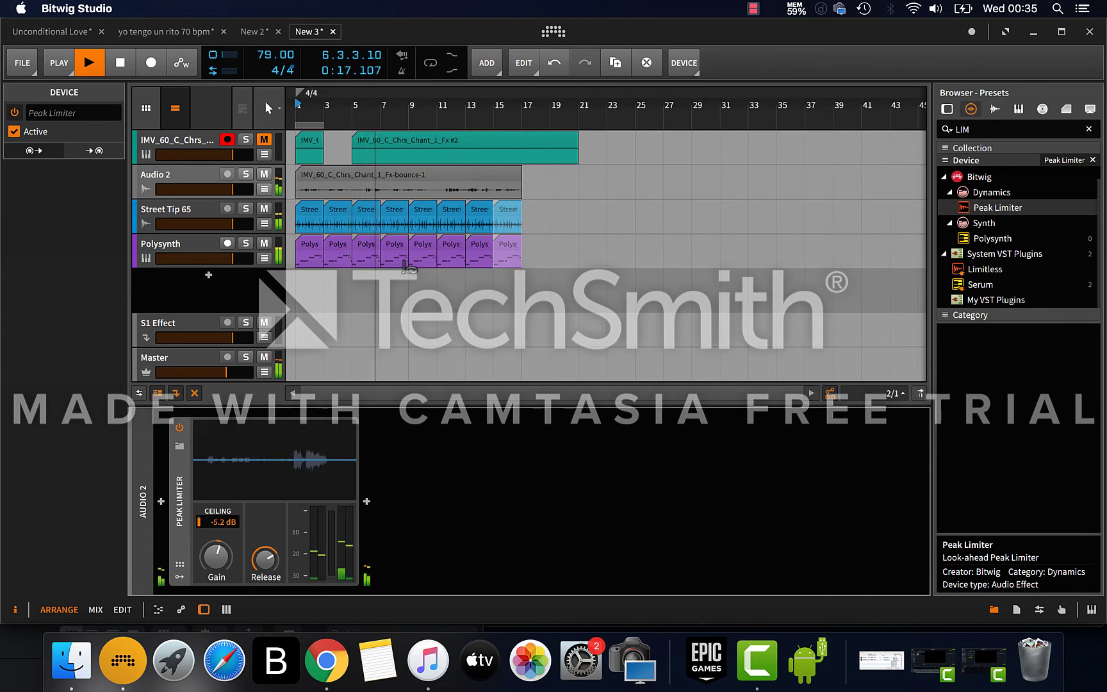
pyautogui.press('space')
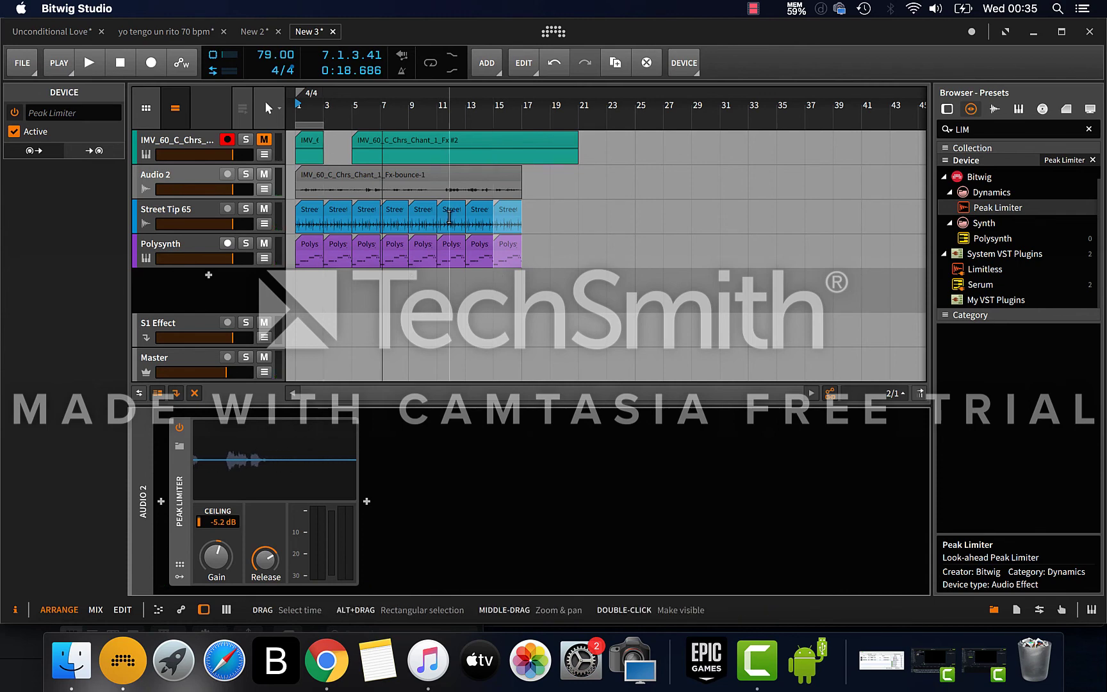
# Search the samples for "PAD", preview a few, and replace the Sampler's chant sample with Shy Life - Pad.wav
pyautogui.click(190, 147)
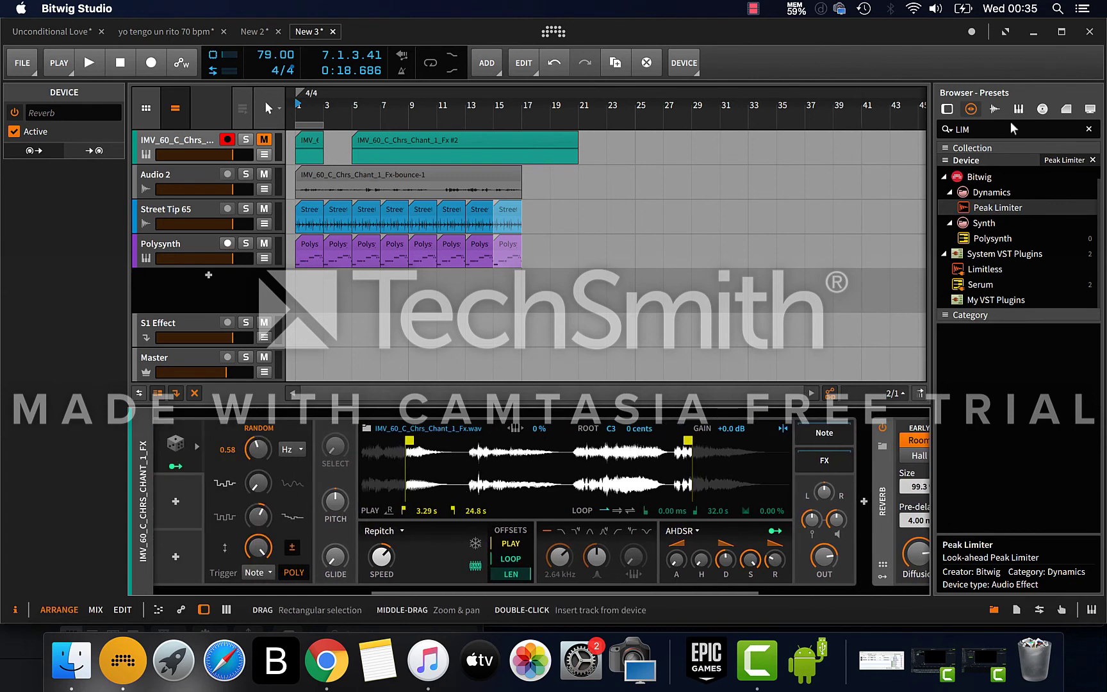
pyautogui.click(995, 110)
pyautogui.moveTo(976, 129); pyautogui.dragTo(854, 118)
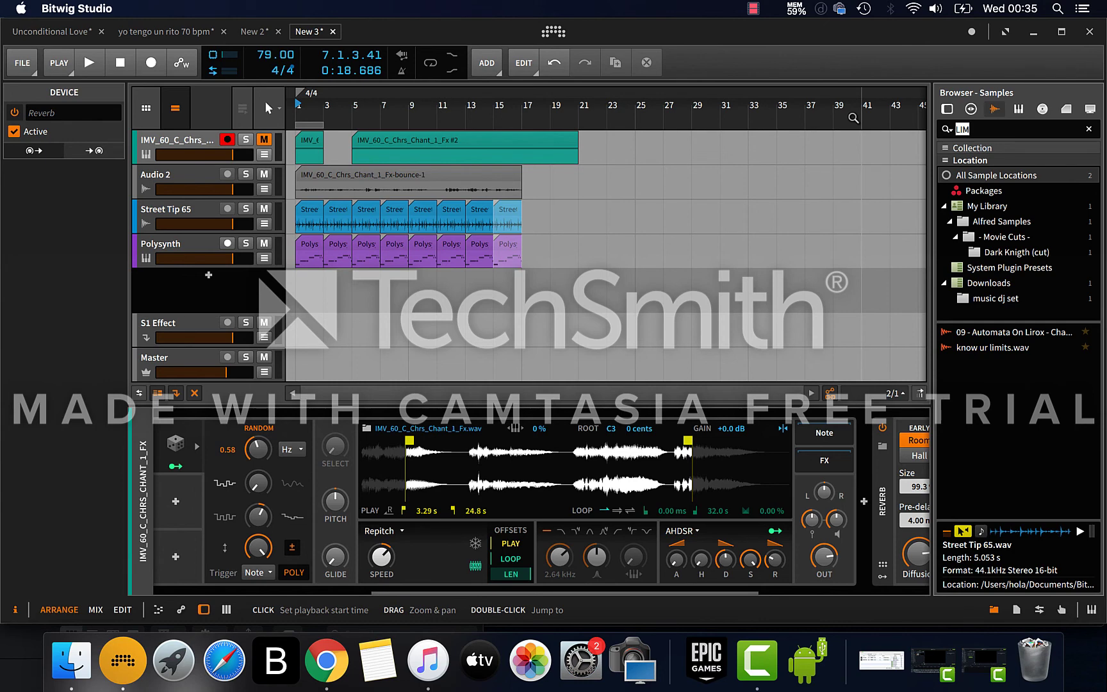
pyautogui.write('PAD')
pyautogui.scroll(-5, 999, 417)
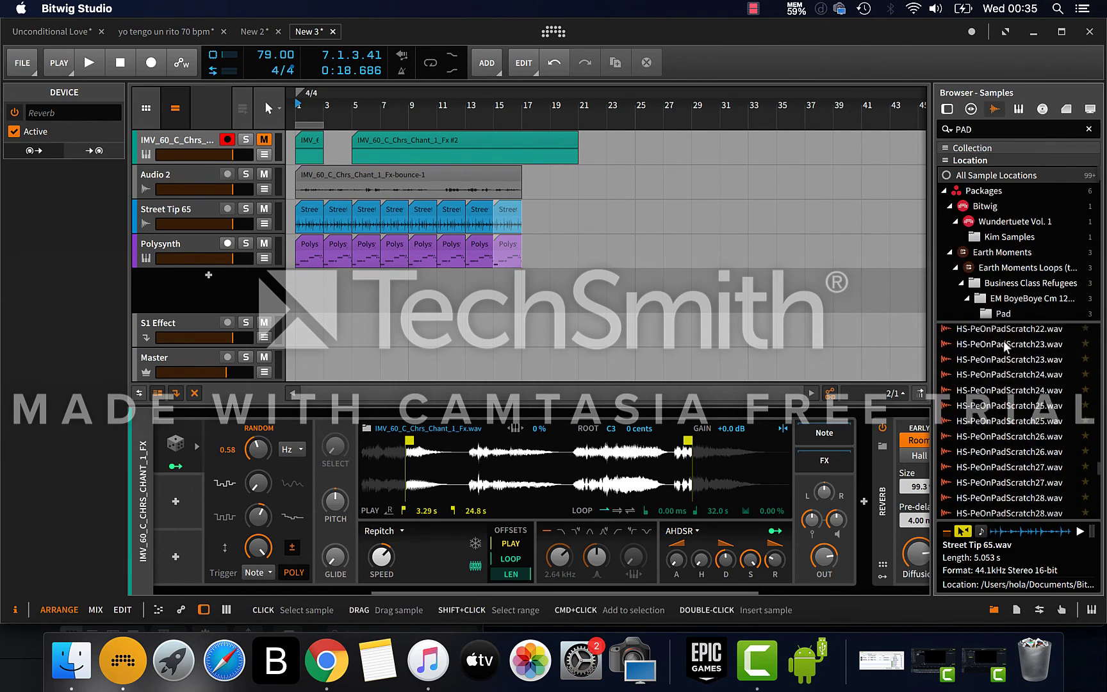
pyautogui.scroll(-10, 991, 442)
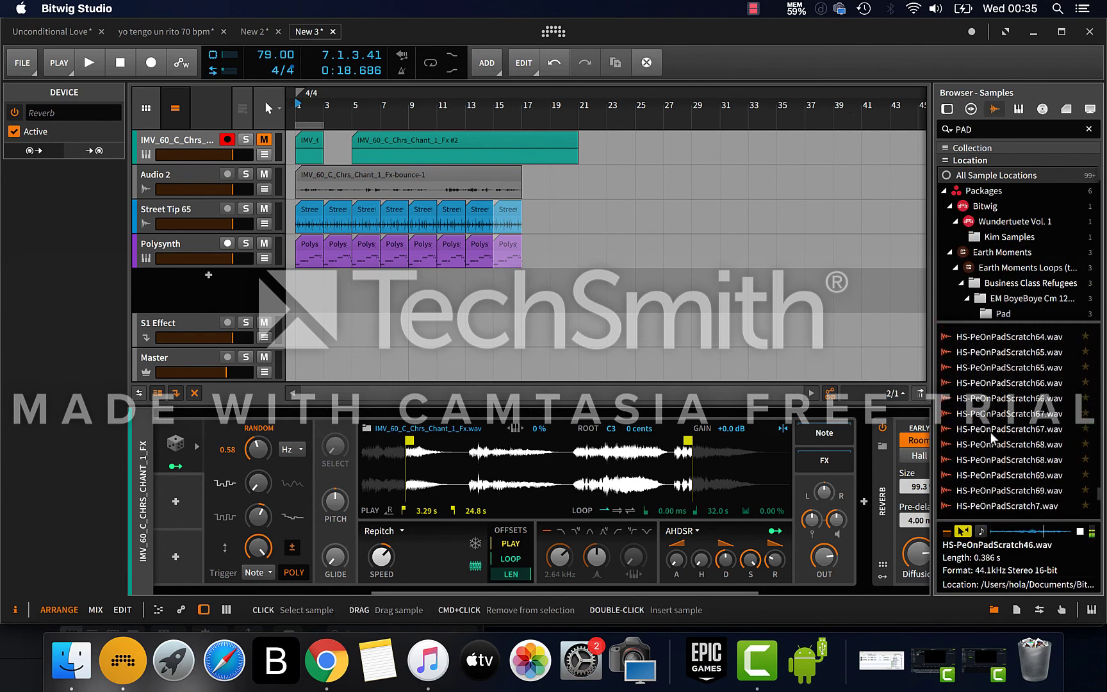
pyautogui.click(993, 433)
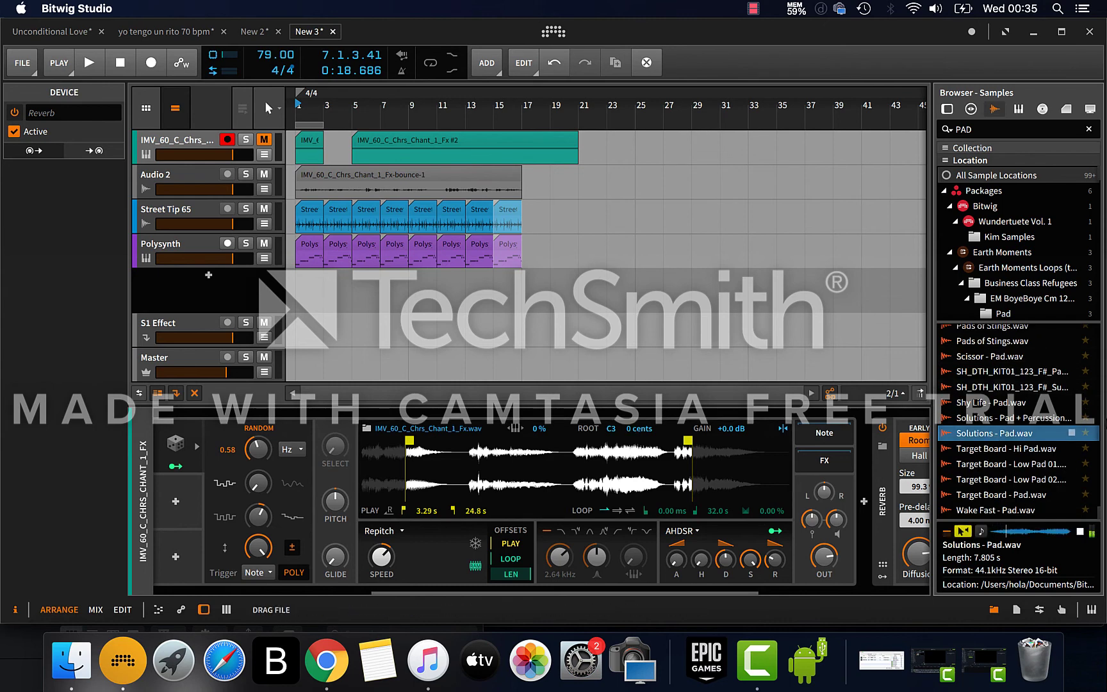
pyautogui.click(1001, 403)
pyautogui.moveTo(1000, 408); pyautogui.dragTo(592, 442)
# Mute the Audio 2 track, unmute the Shy Life - Pad track, and play the arrangement
pyautogui.press('space')
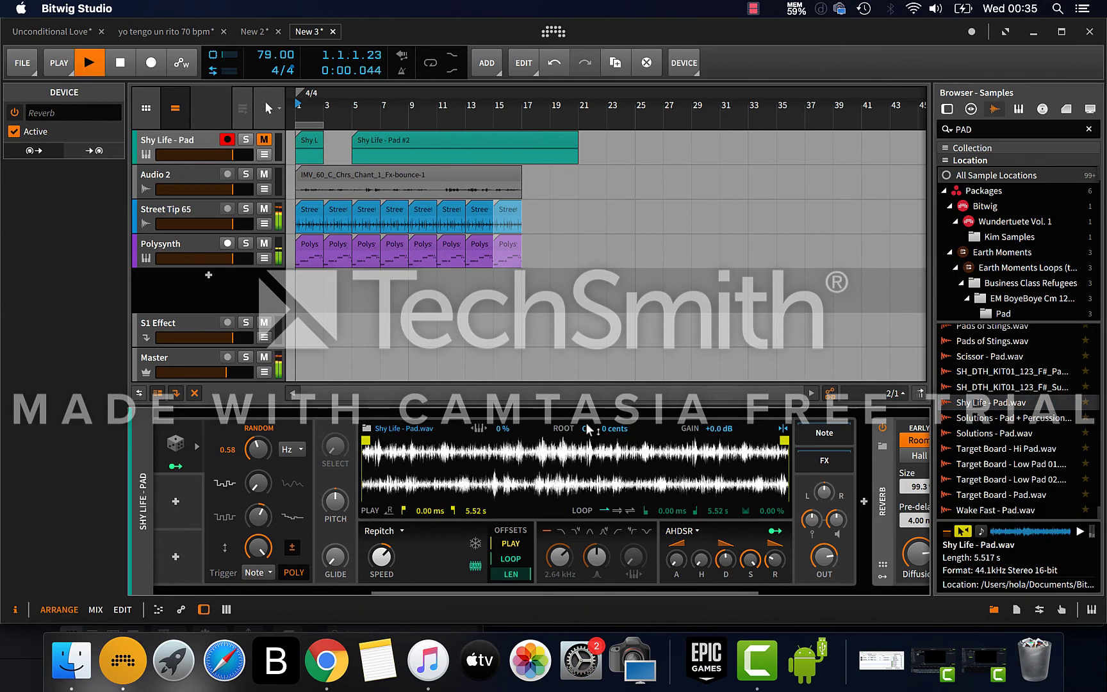
pyautogui.press('space')
pyautogui.click(267, 174)
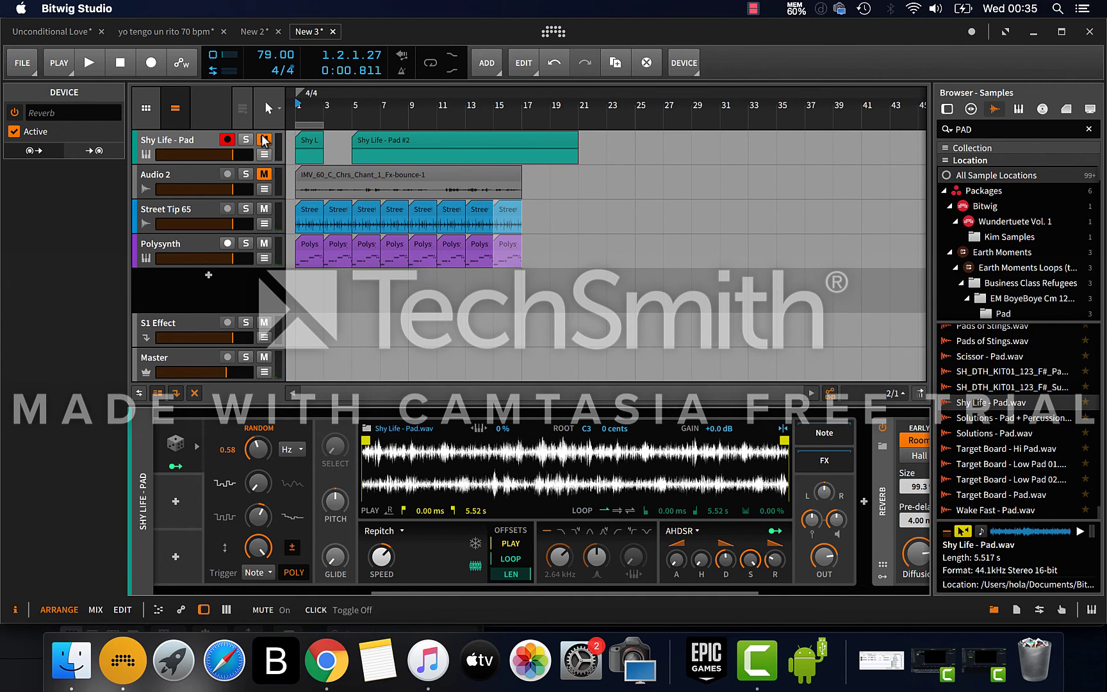
pyautogui.click(263, 139)
pyautogui.press('space')
# Scale the first Shy Life - Pad clip by 200% to four bars and listen to the result
pyautogui.moveTo(323, 144)
pyautogui.mouseDown()
pyautogui.moveTo(537, 143)
pyautogui.moveTo(352, 143)
pyautogui.moveTo(334, 127)
pyautogui.mouseUp()
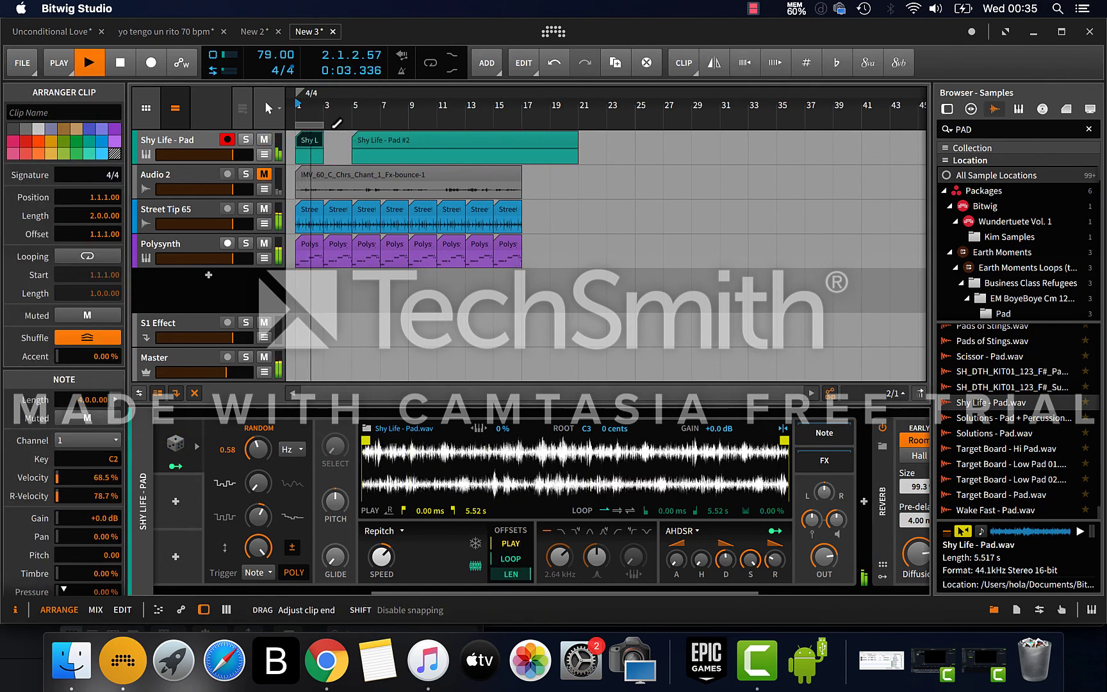
pyautogui.click(780, 61)
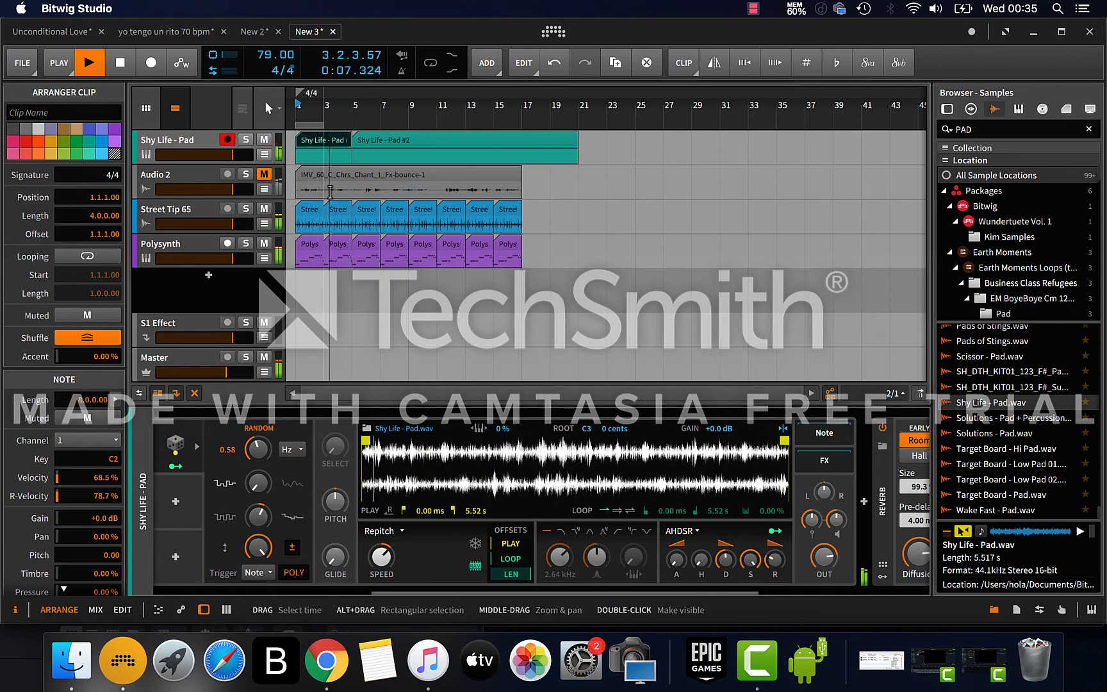
pyautogui.hscroll(-3, 430, 512)
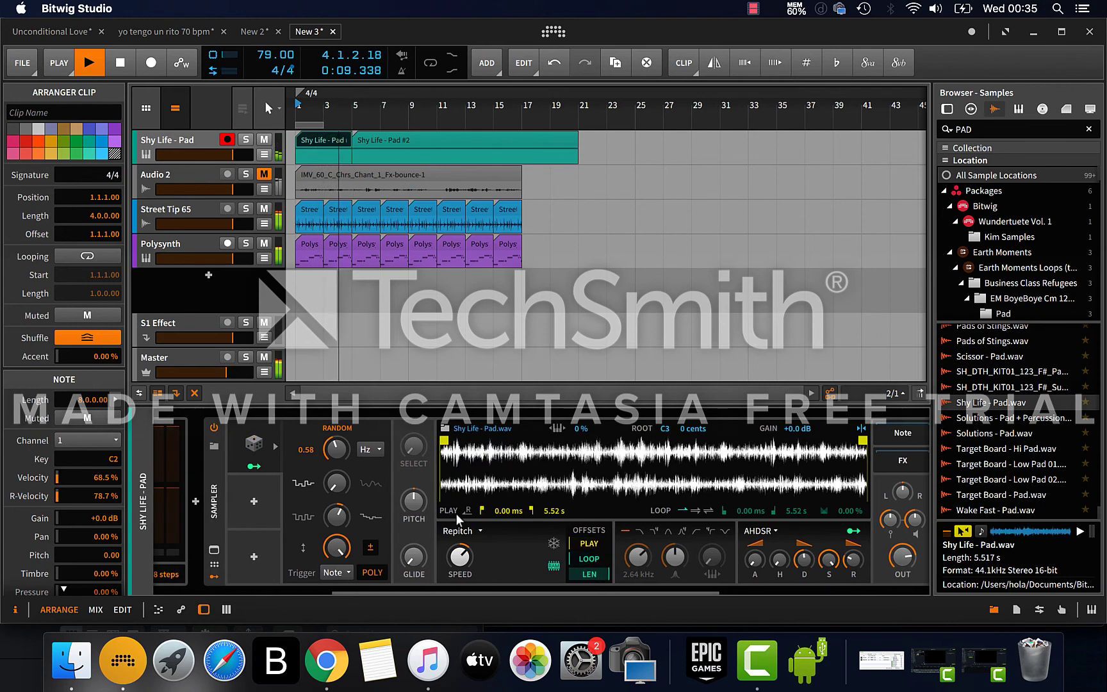
pyautogui.hscroll(-5, 428, 487)
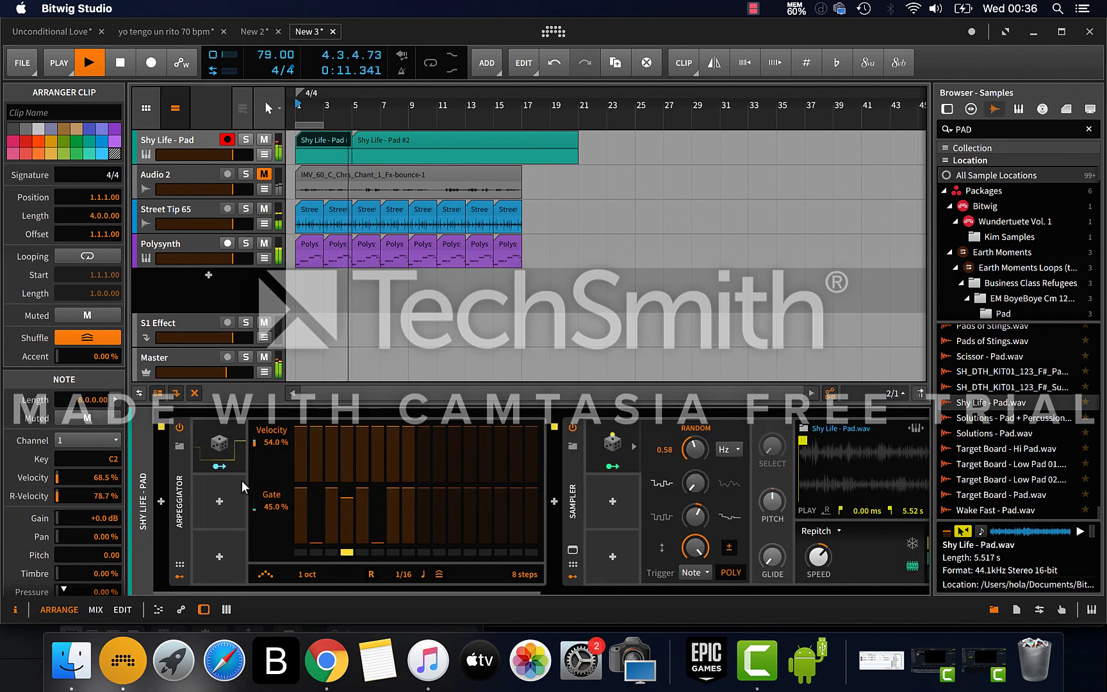
pyautogui.press('space')
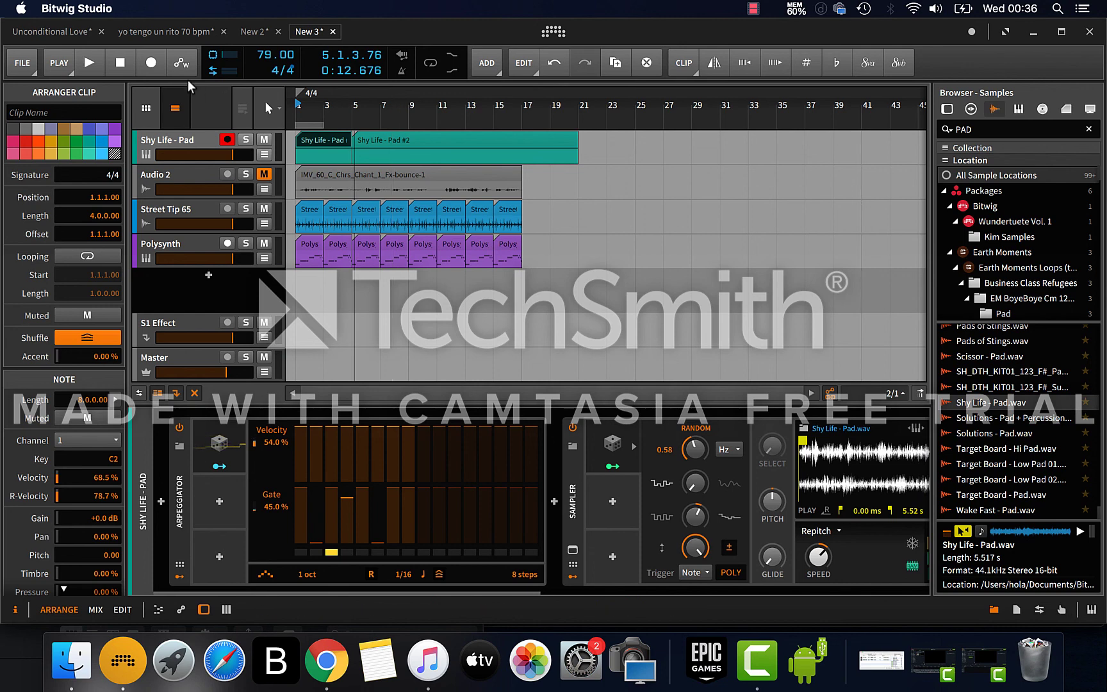
pyautogui.click(753, 9)
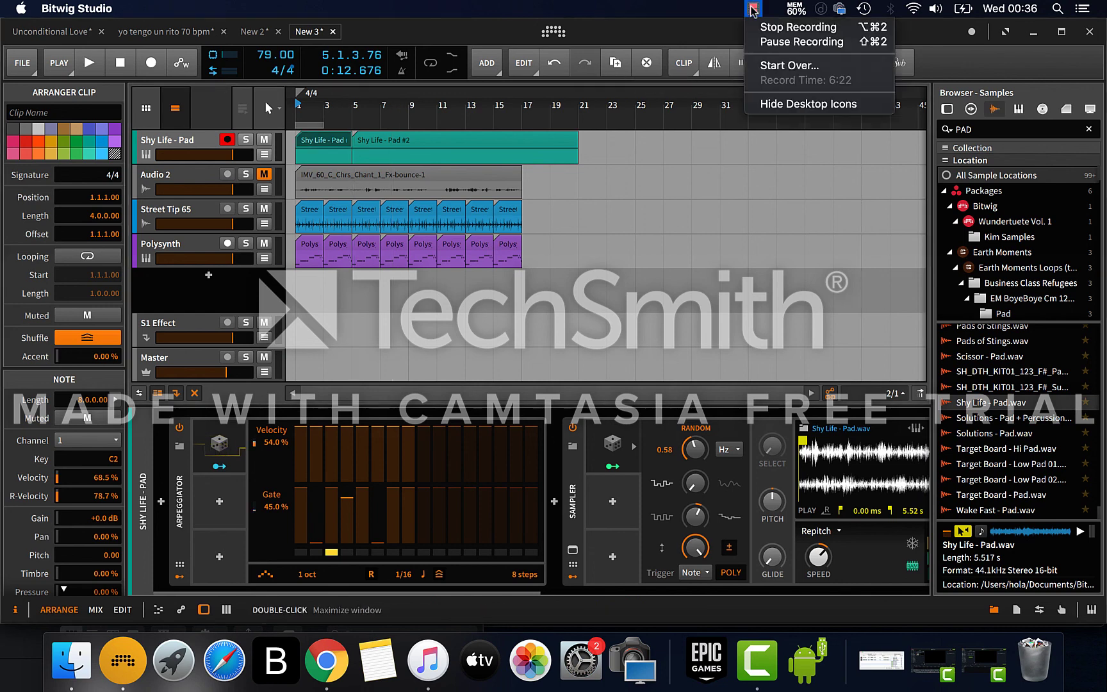